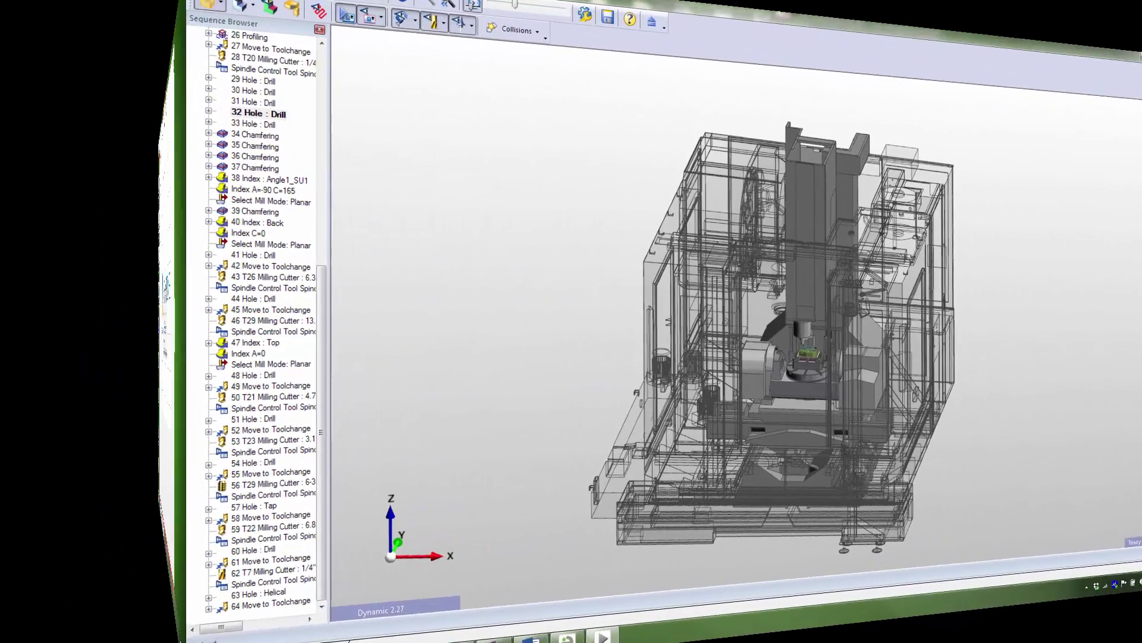
Step: Zoom in on the workpiece in the Simulator view
scroll(595, 365, up, 5)
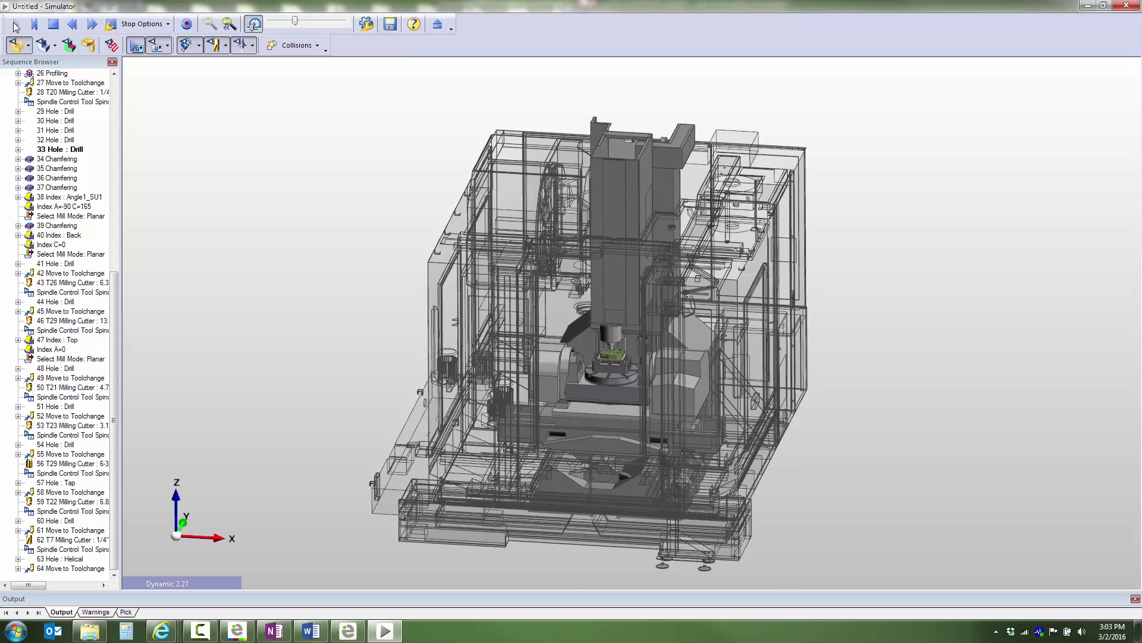
scroll(586, 369, up, 4)
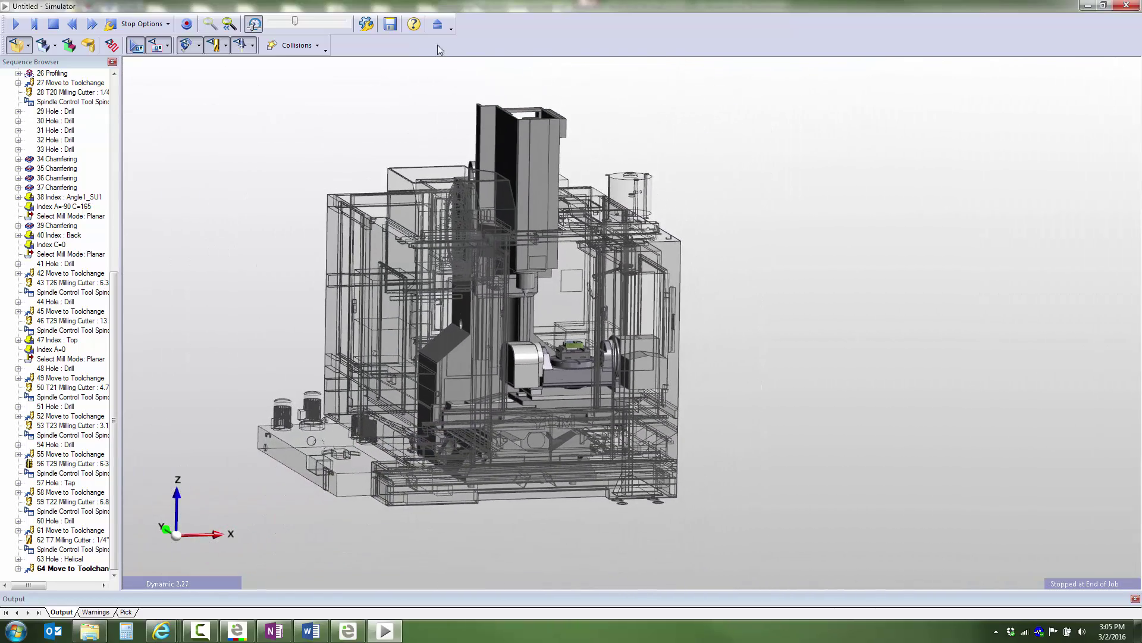
Step: Leave the Simulator, then in Component Setup hide the machine and vise and fit the part
click(438, 24)
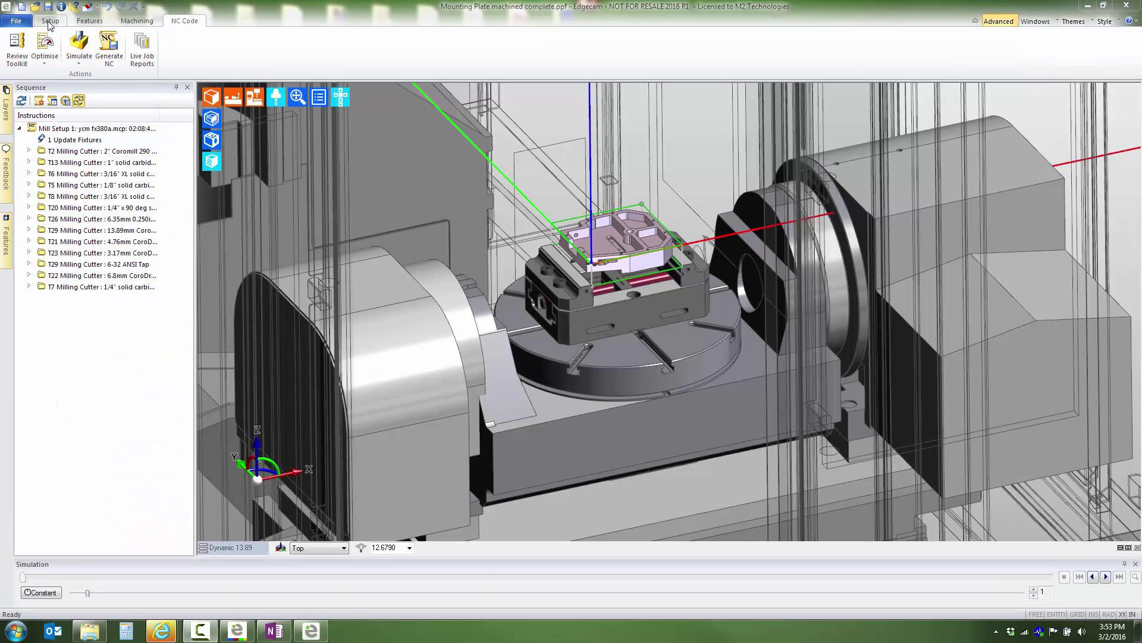
click(50, 22)
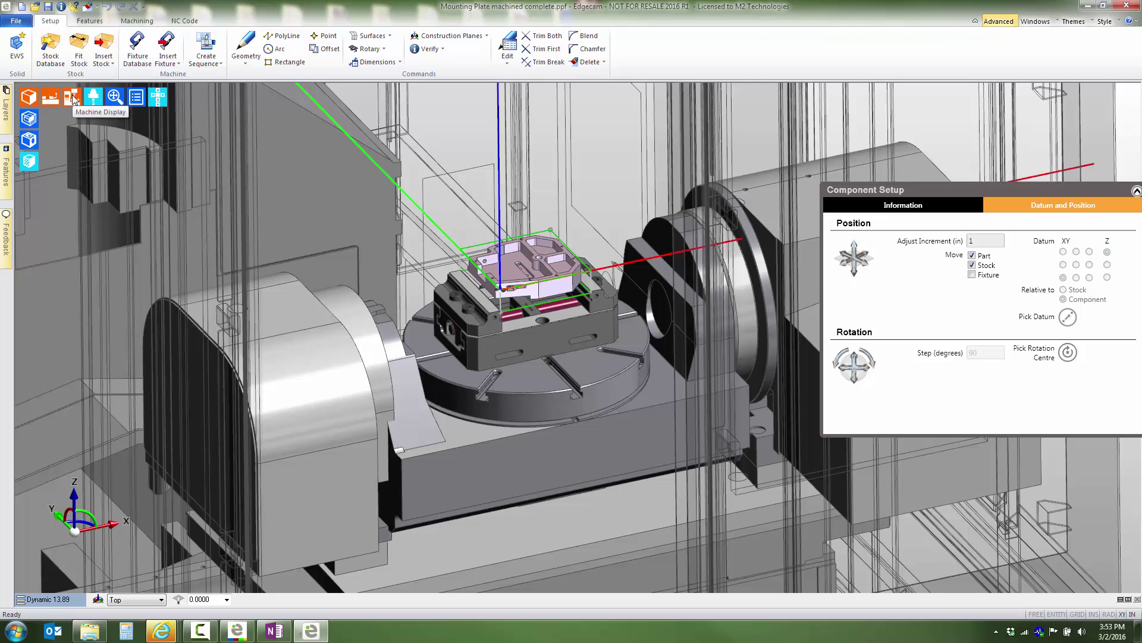
click(72, 98)
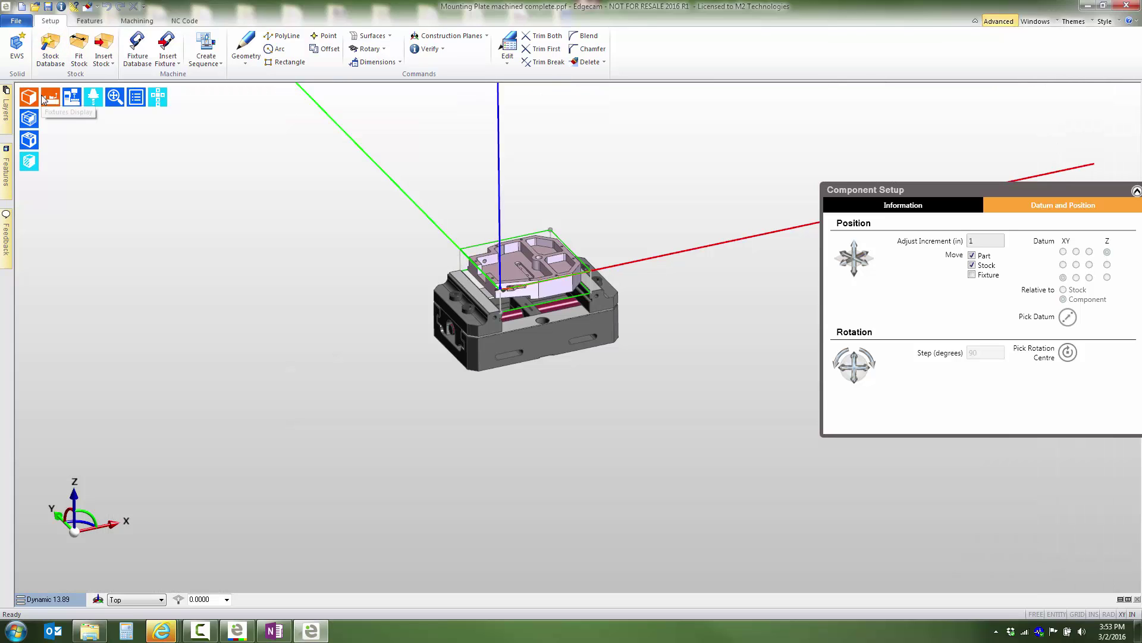
click(43, 100)
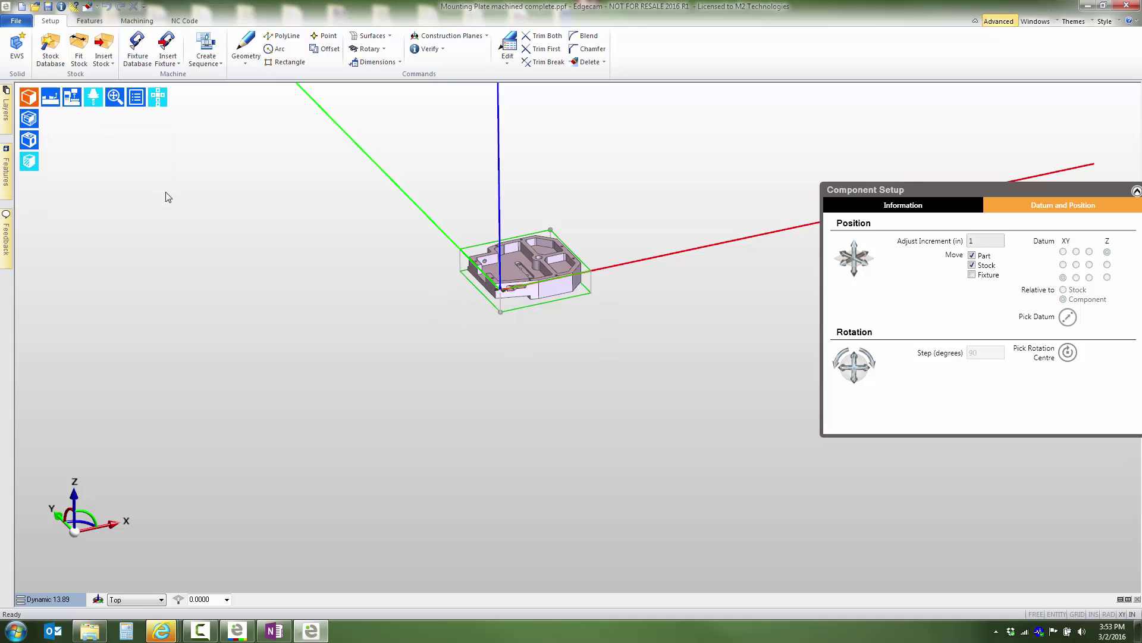
key(Up)
key(Up)
key(Up)
key(Up)
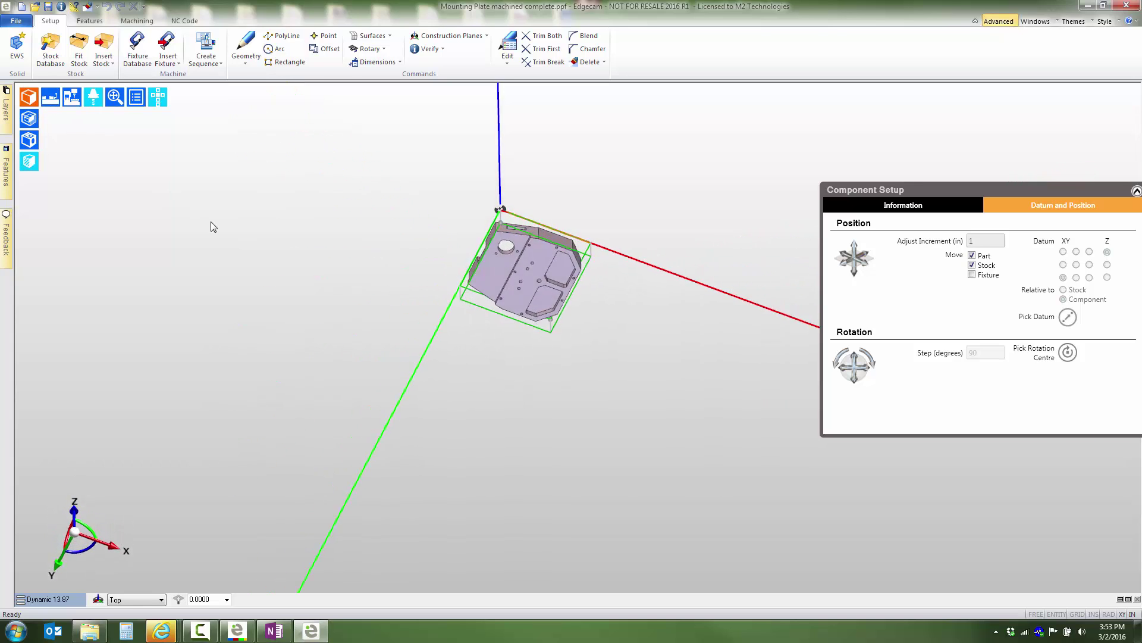
key(Up)
key(Up)
key(Up)
key(Up)
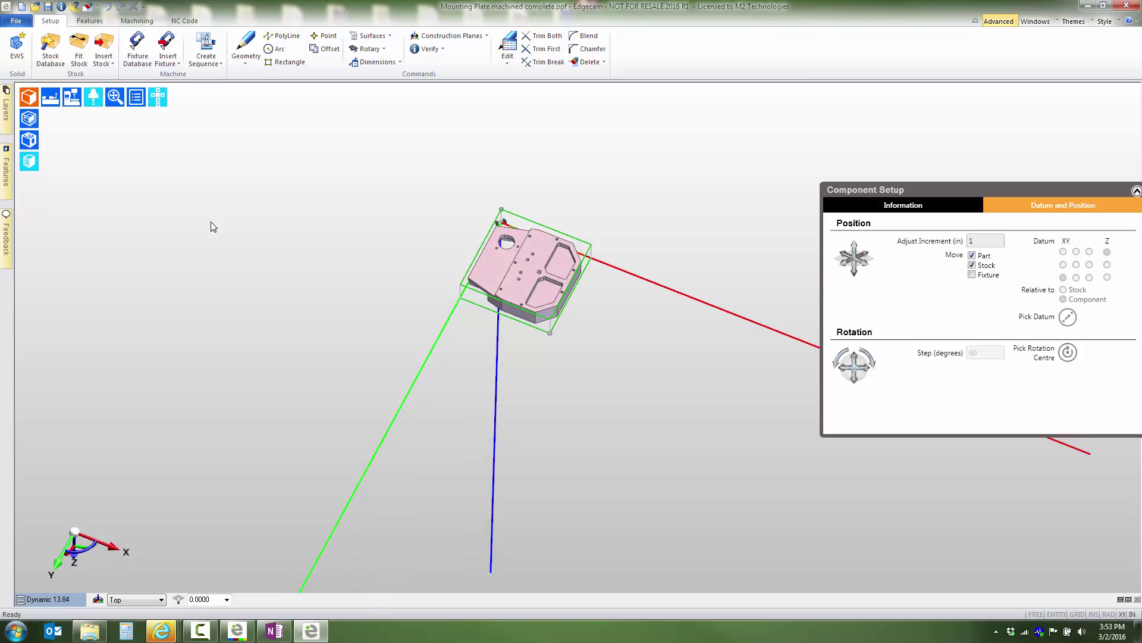
key(Right)
key(Right)
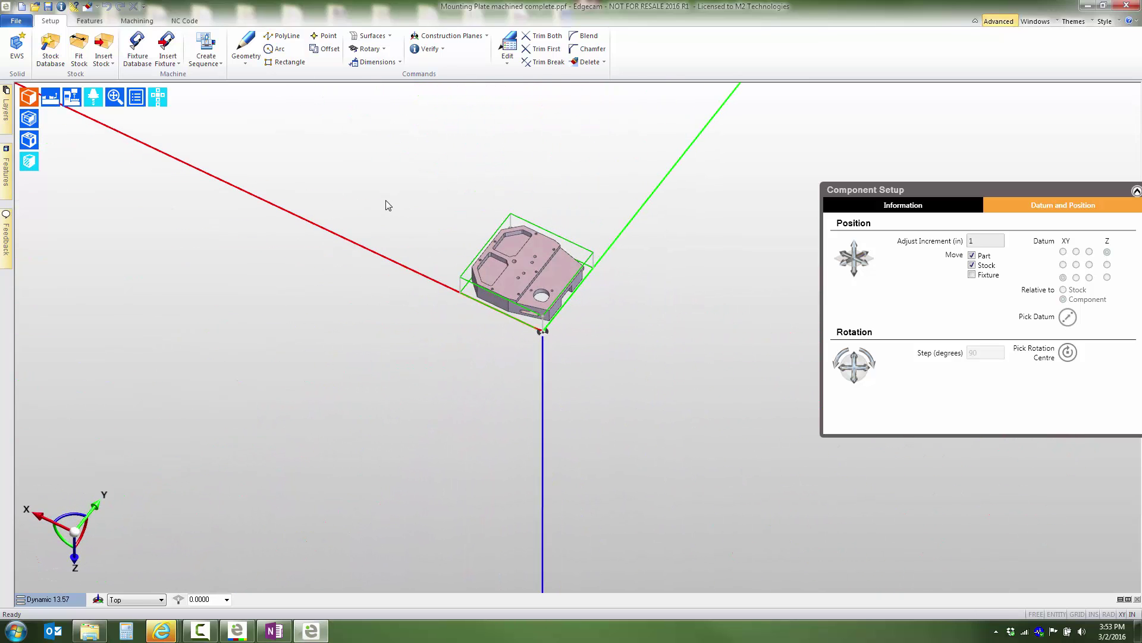
key(Home)
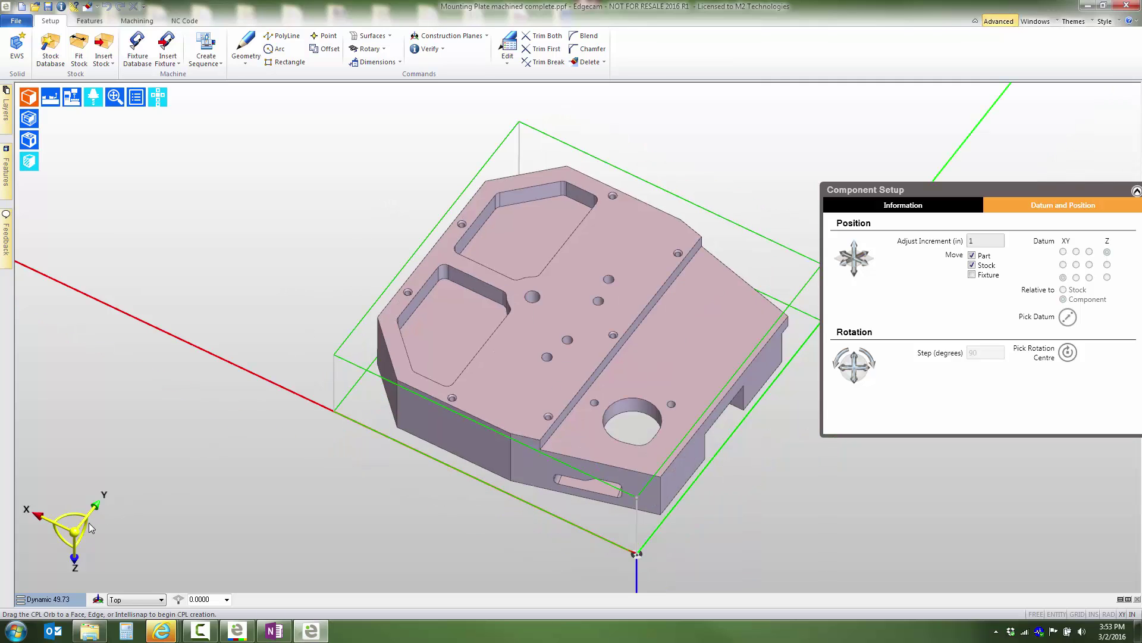
Step: Start a new CPL on the plate's top face with its axes rotated 90° about Z
drag(89, 527, 485, 381)
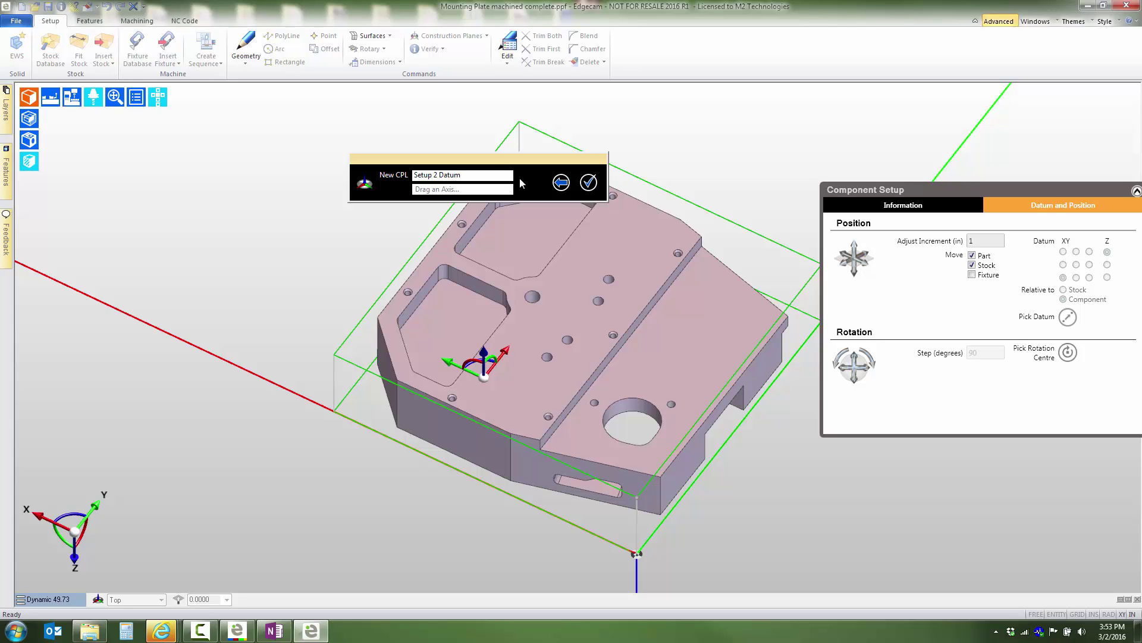
click(497, 381)
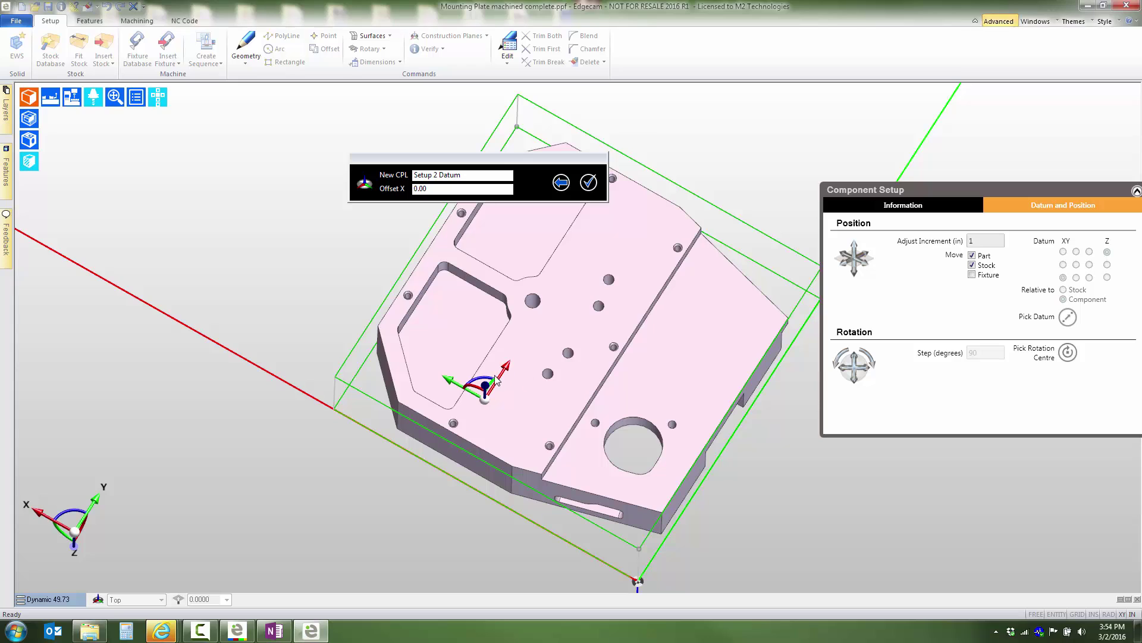
drag(486, 381, 522, 402)
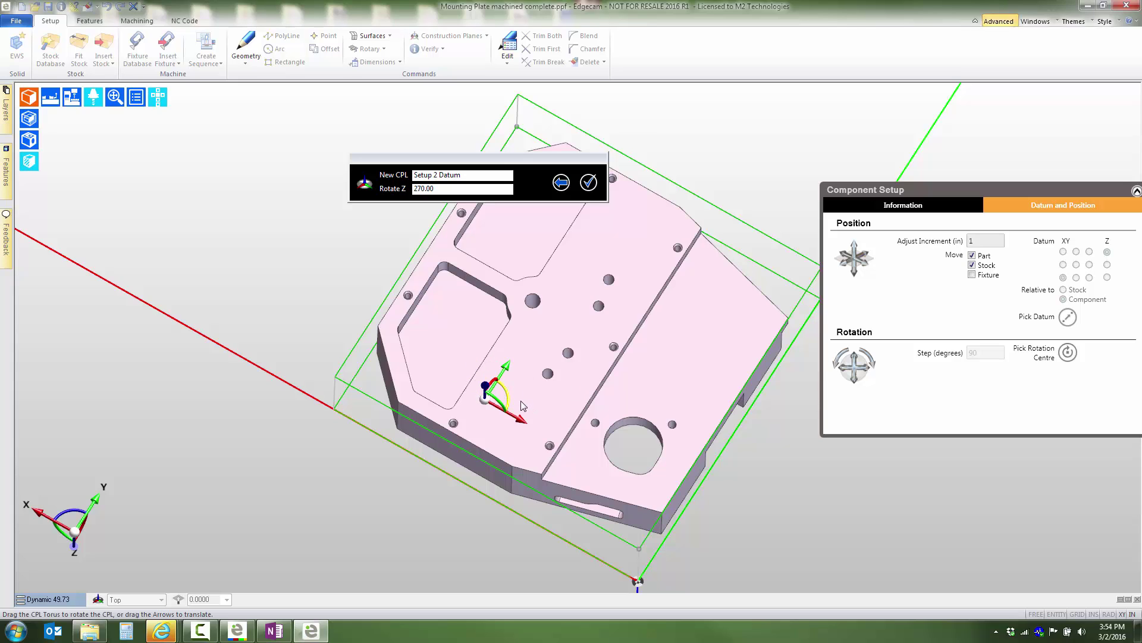
Step: Set the plane origin: X and Y at the large hole centre, Z at the top edge
click(486, 400)
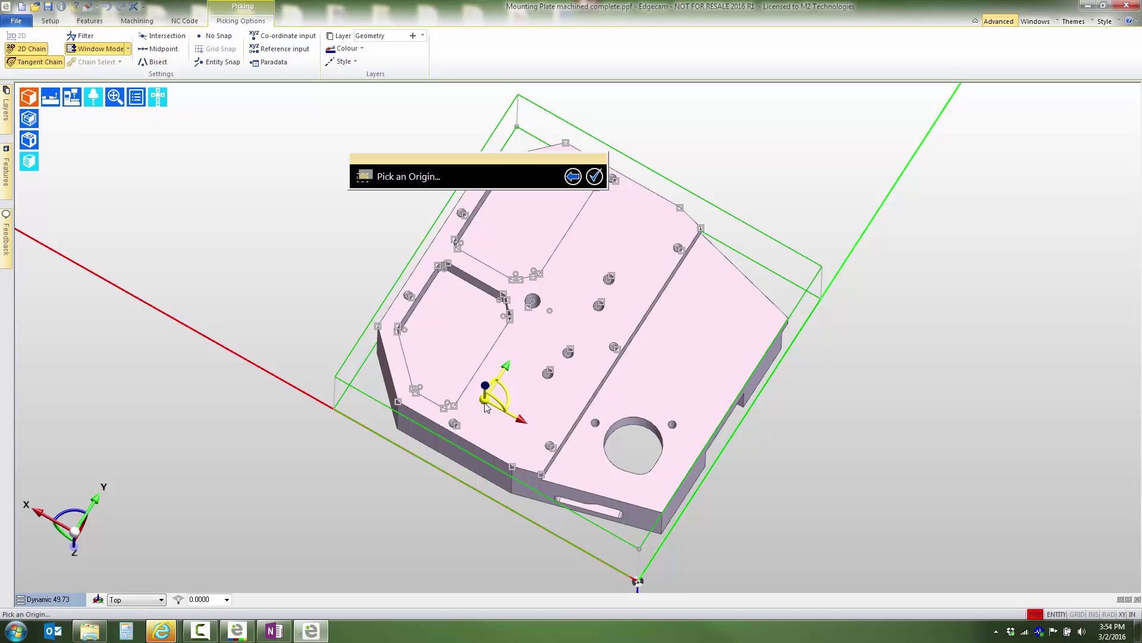
key(x)
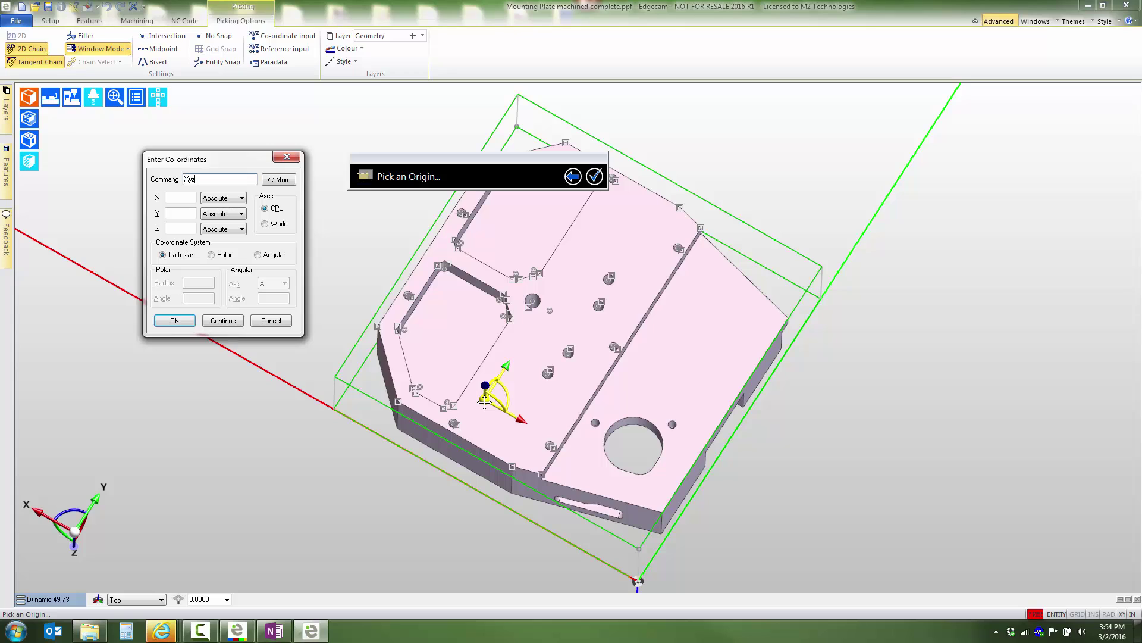
key(Return)
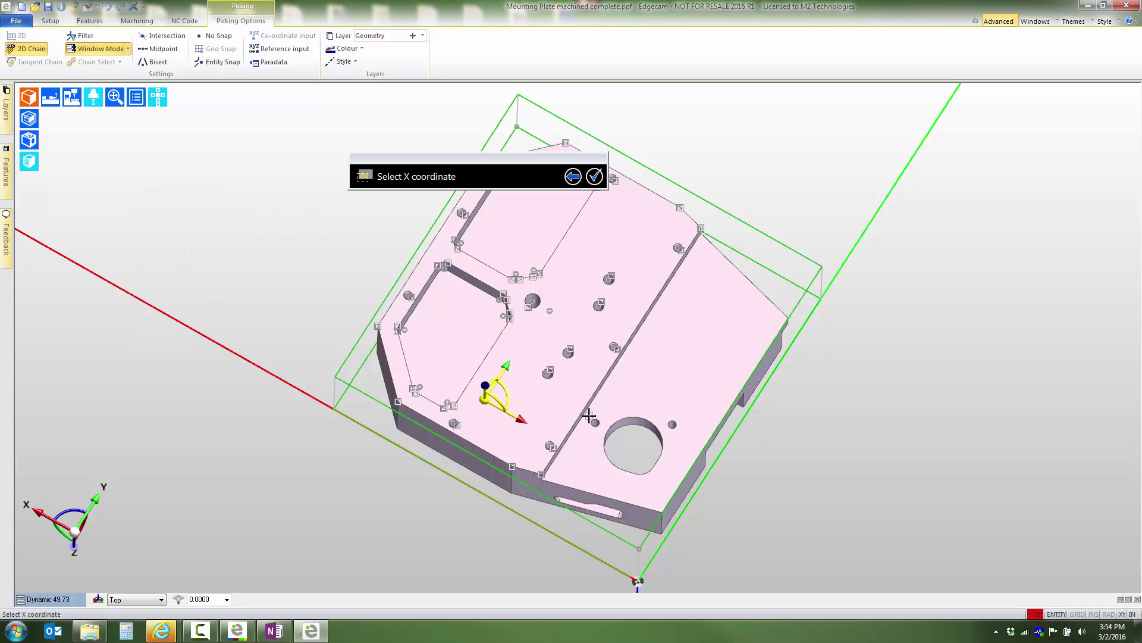
click(635, 443)
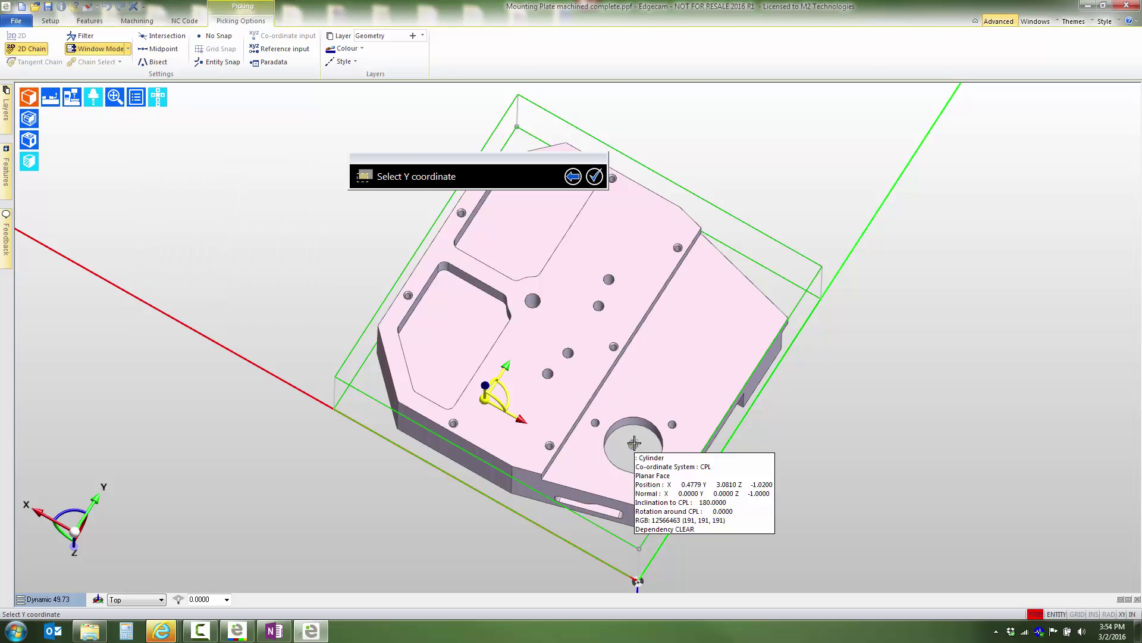
click(634, 443)
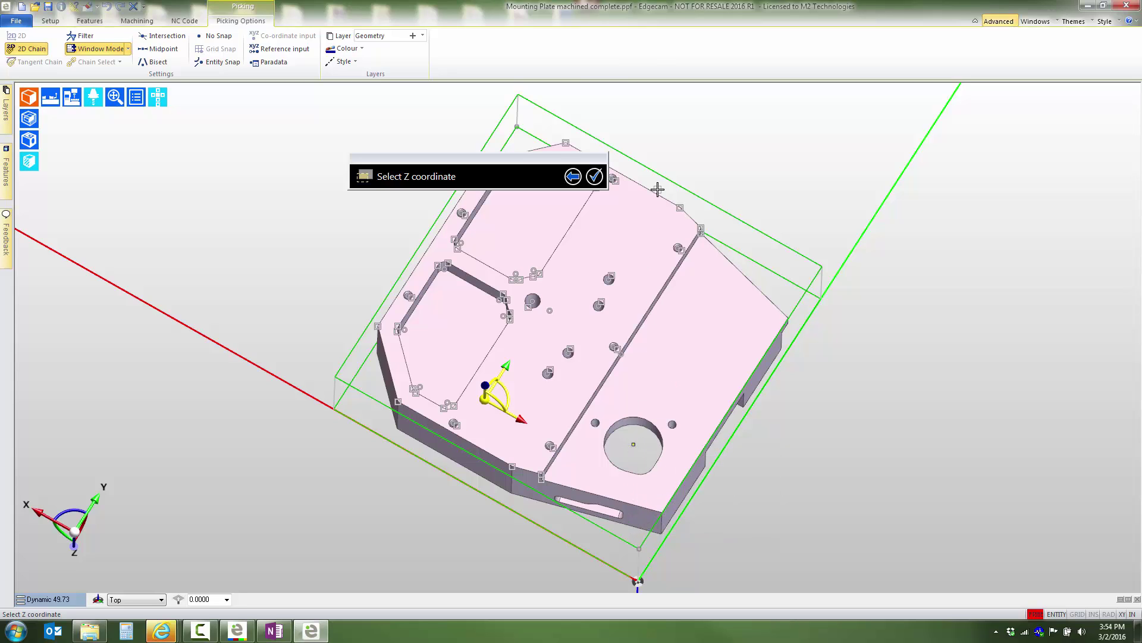
click(672, 180)
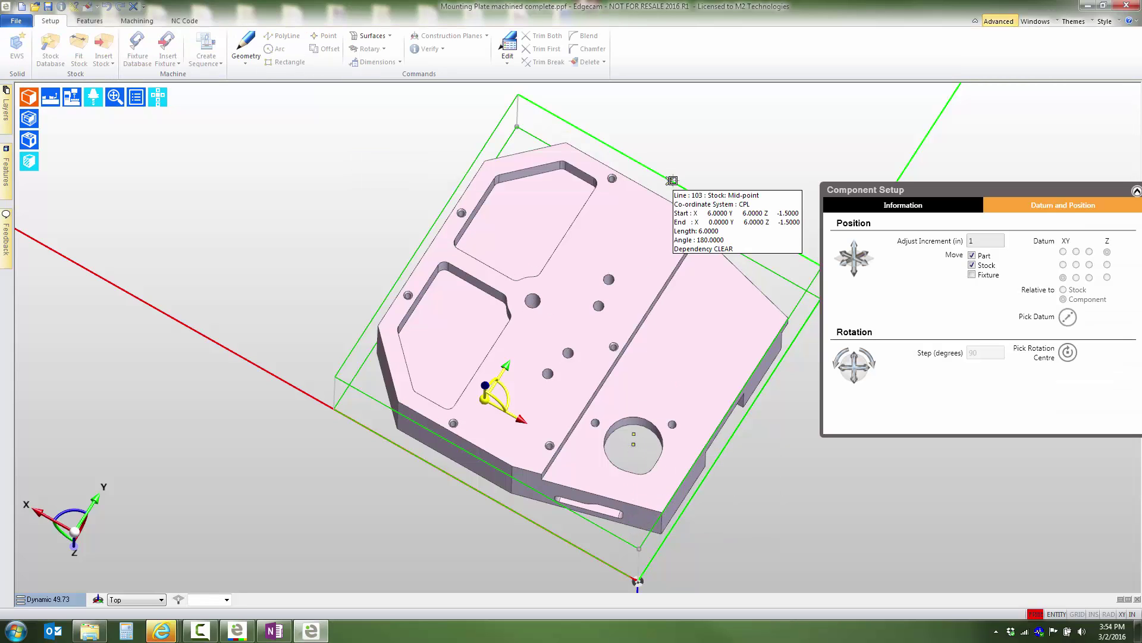
Step: Accept Setup 2 Datum and switch the standard views to CPL coordinates
click(589, 182)
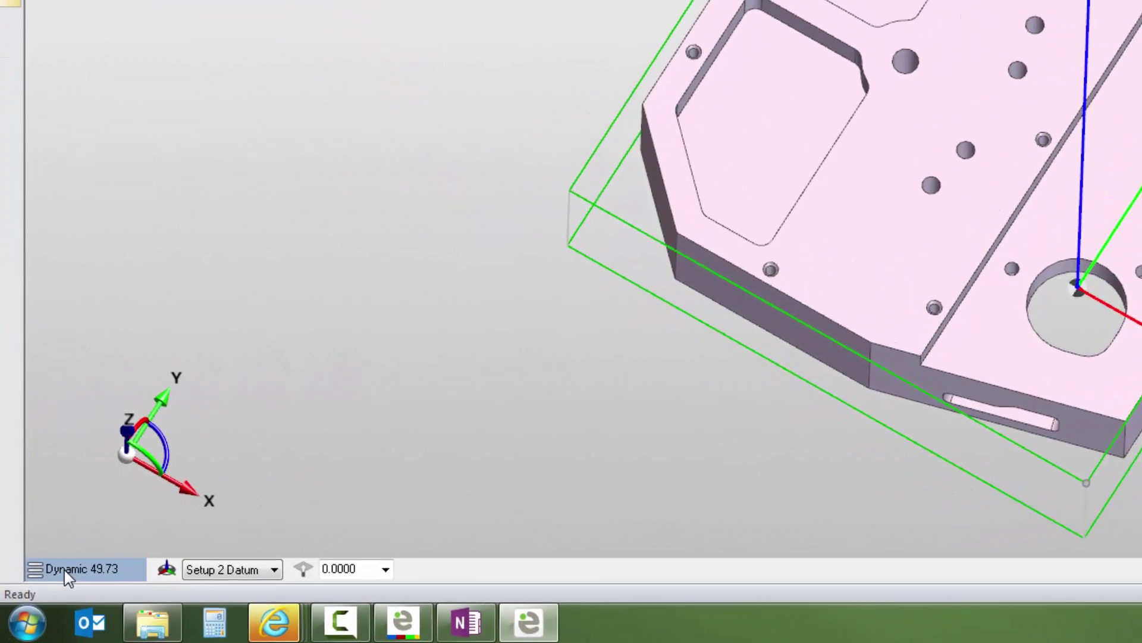
click(24, 599)
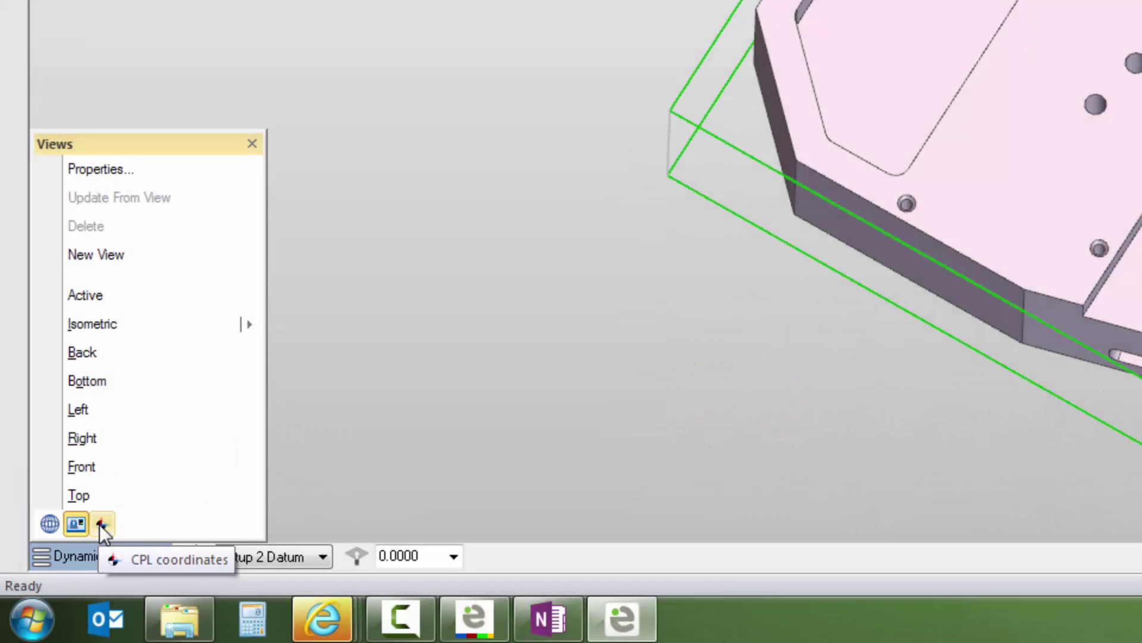
click(102, 523)
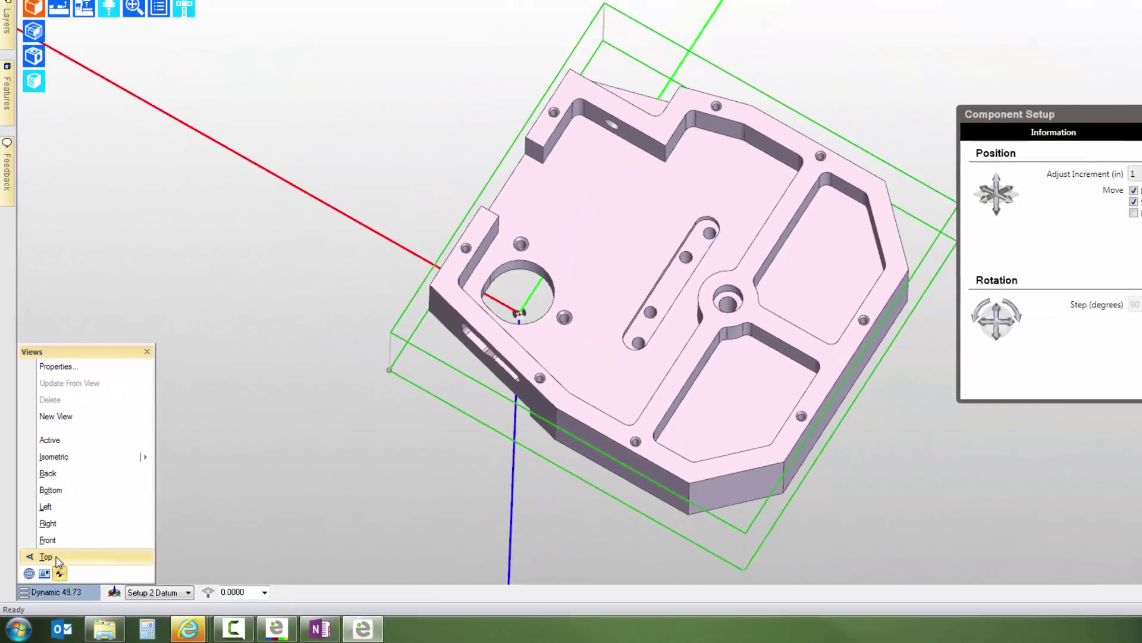
Step: Check the part from the Top and Front views
click(79, 519)
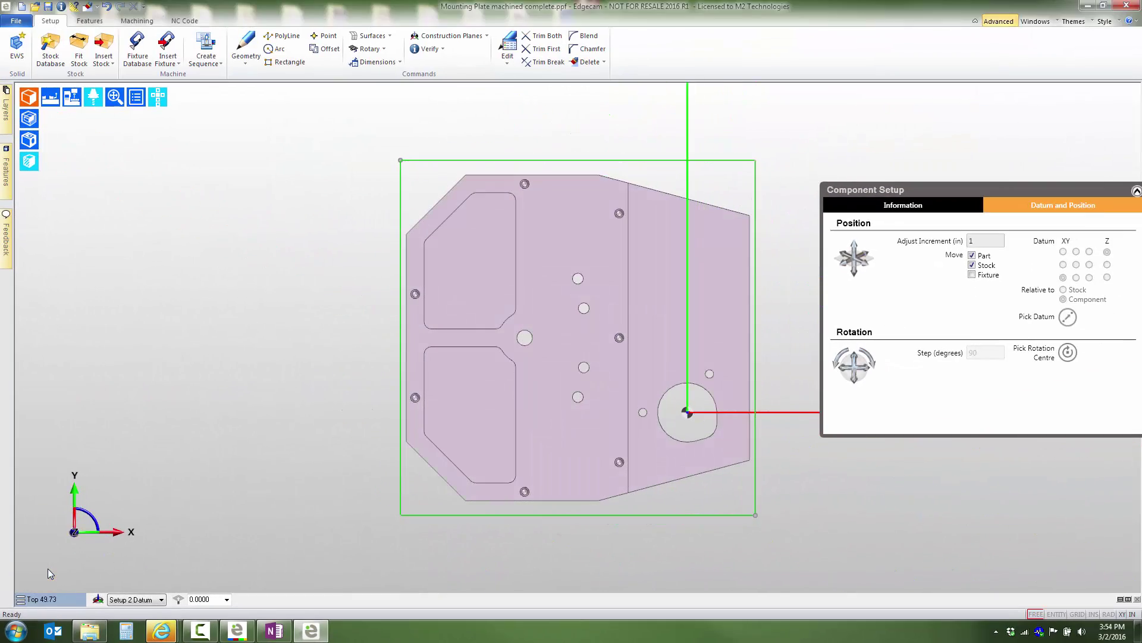
click(158, 97)
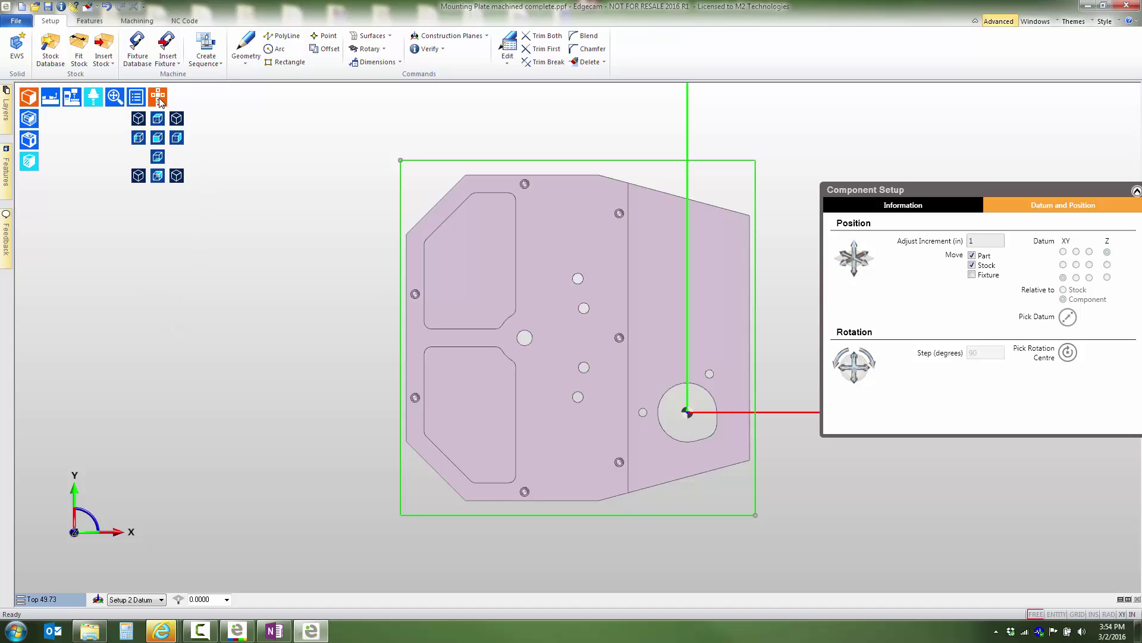
click(158, 139)
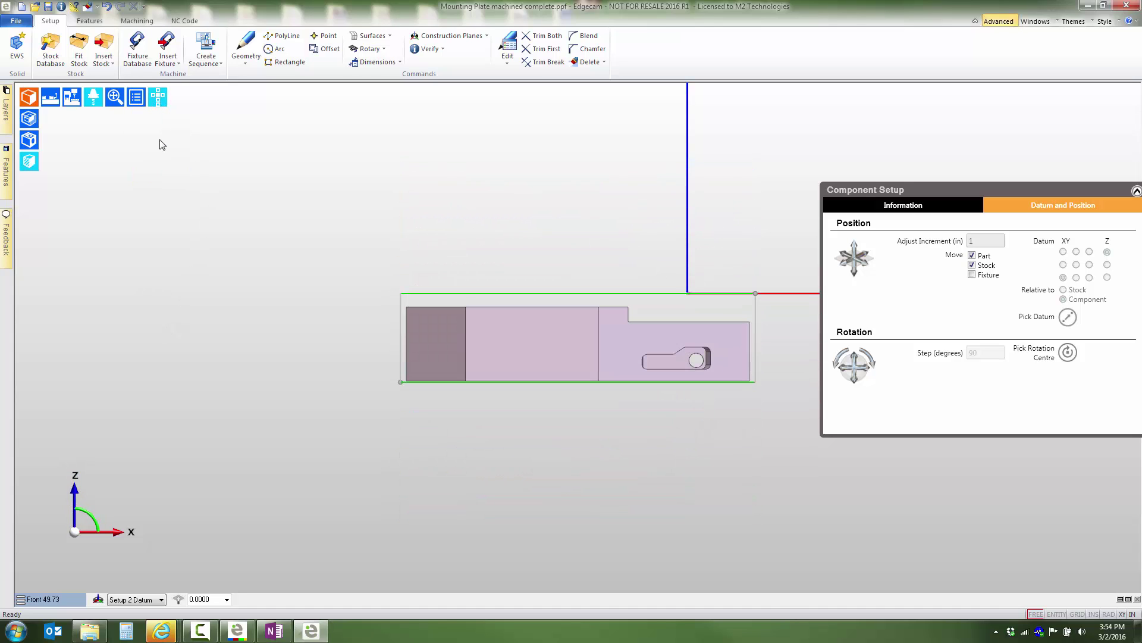
click(158, 100)
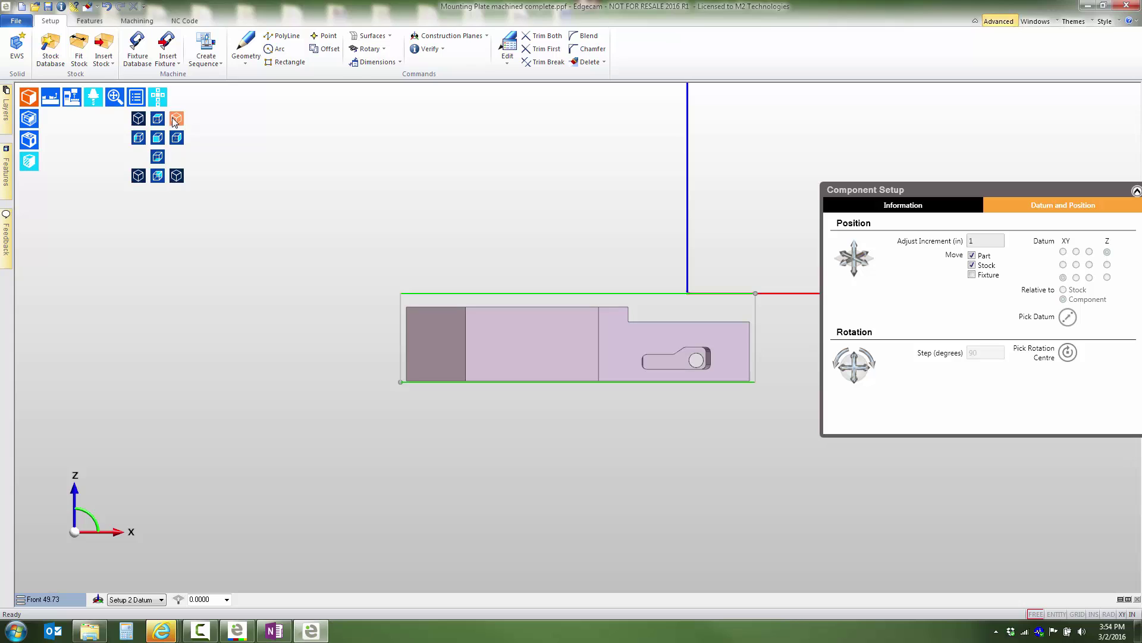
Step: Start a new milling sequence on the Haas VF-2SSYT using its Workflow toolkit
click(175, 123)
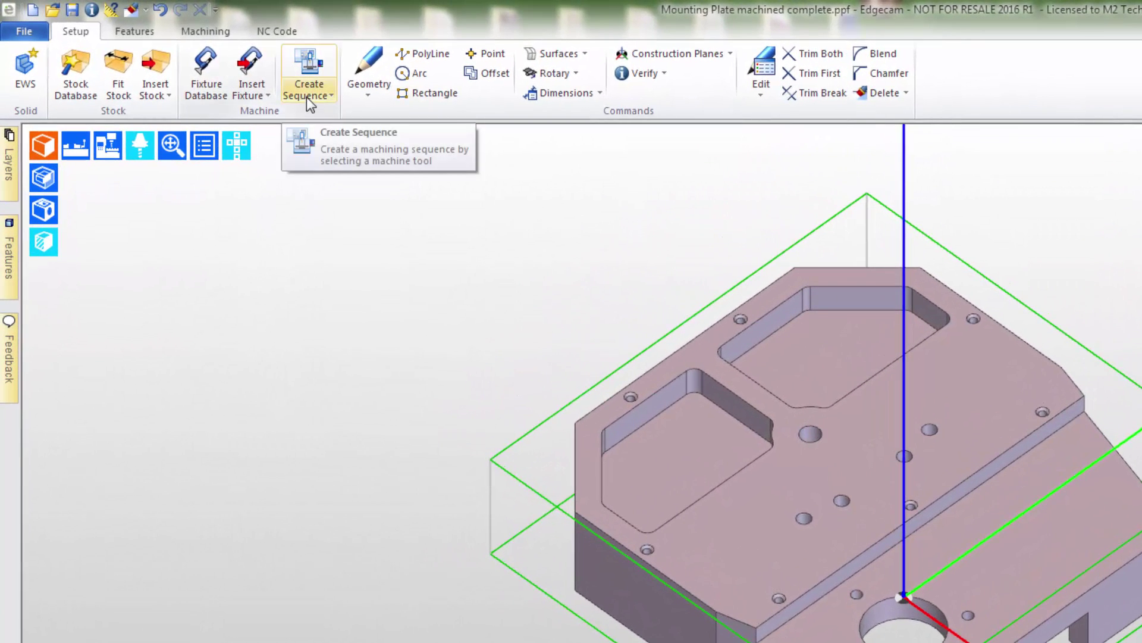
click(306, 98)
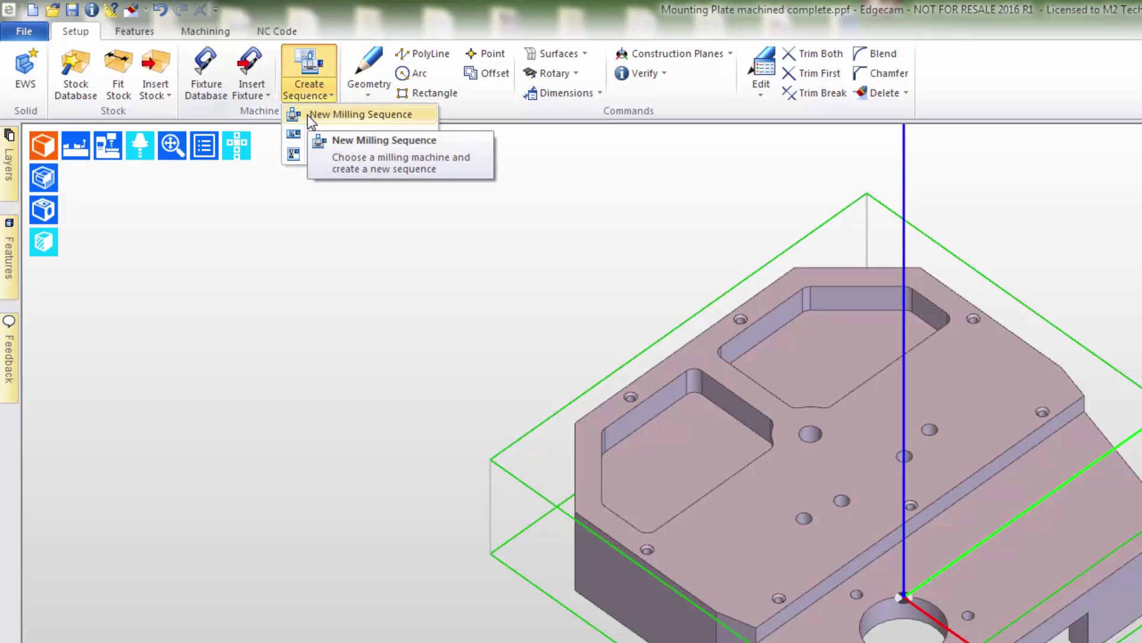
click(308, 114)
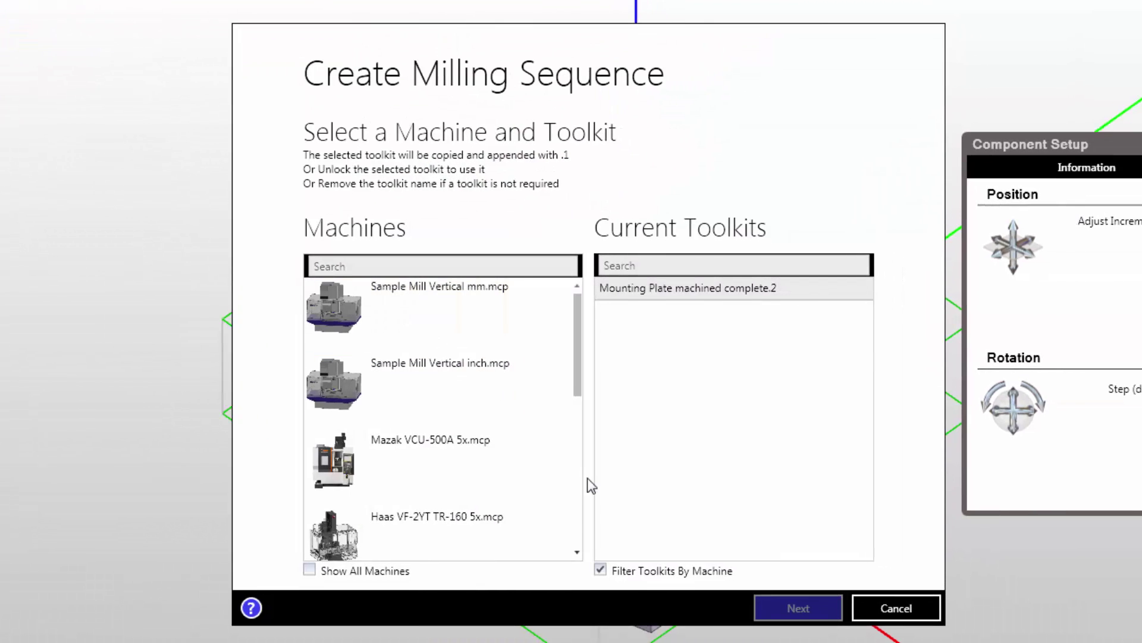
scroll(582, 511, down, 3)
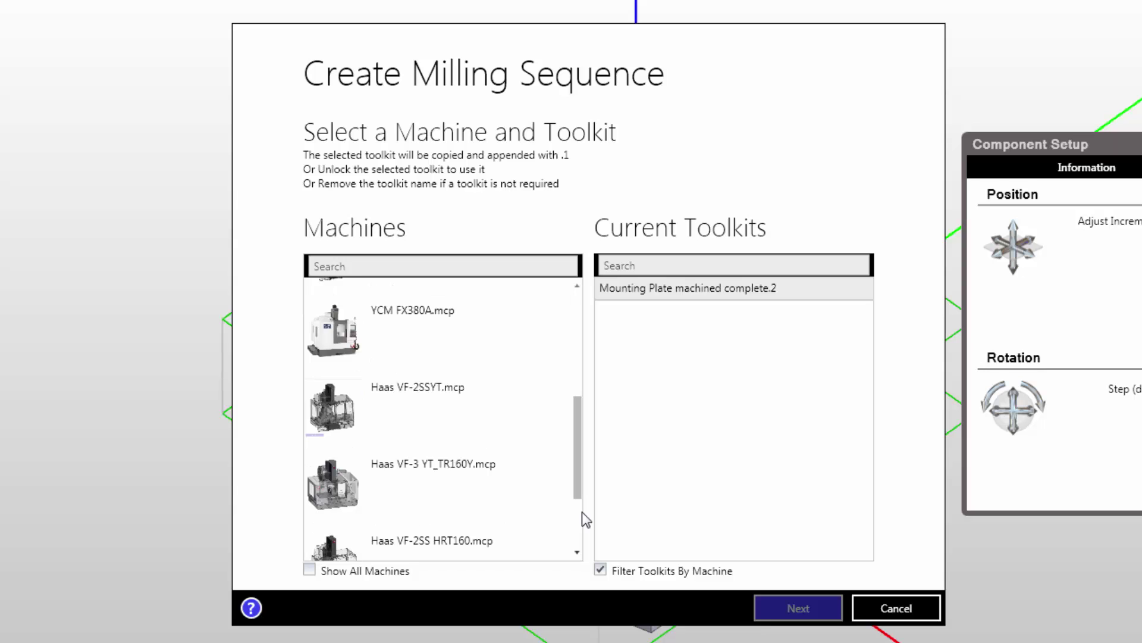
click(414, 393)
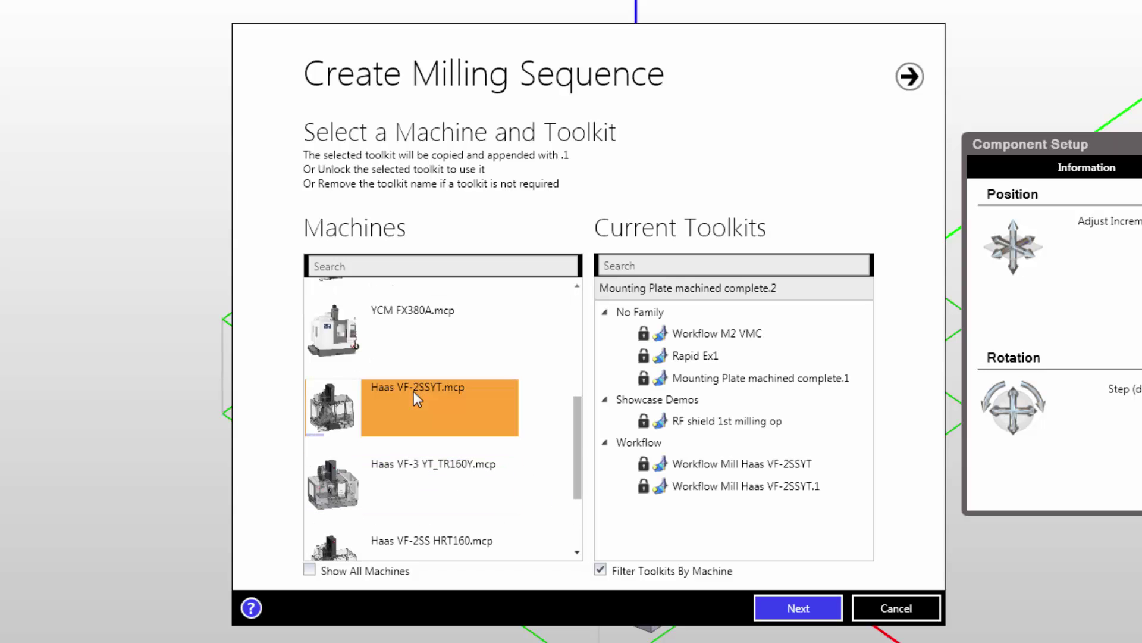
click(659, 486)
click(796, 608)
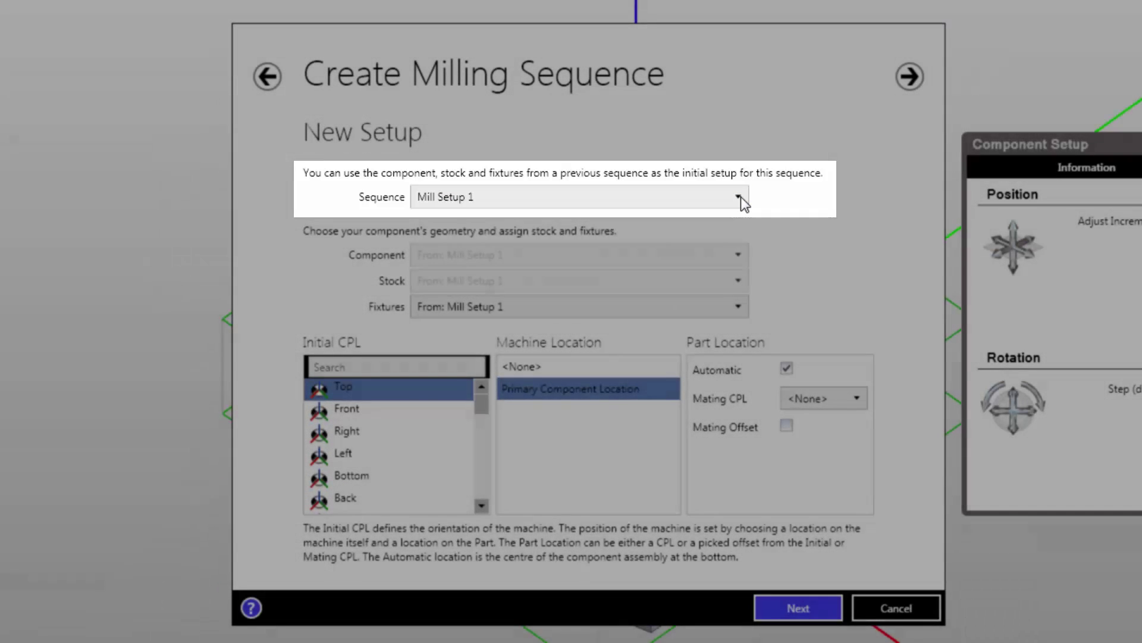
Step: Base it on Mill Setup 1 with no fixtures and Setup 2 Datum as initial CPL
click(740, 197)
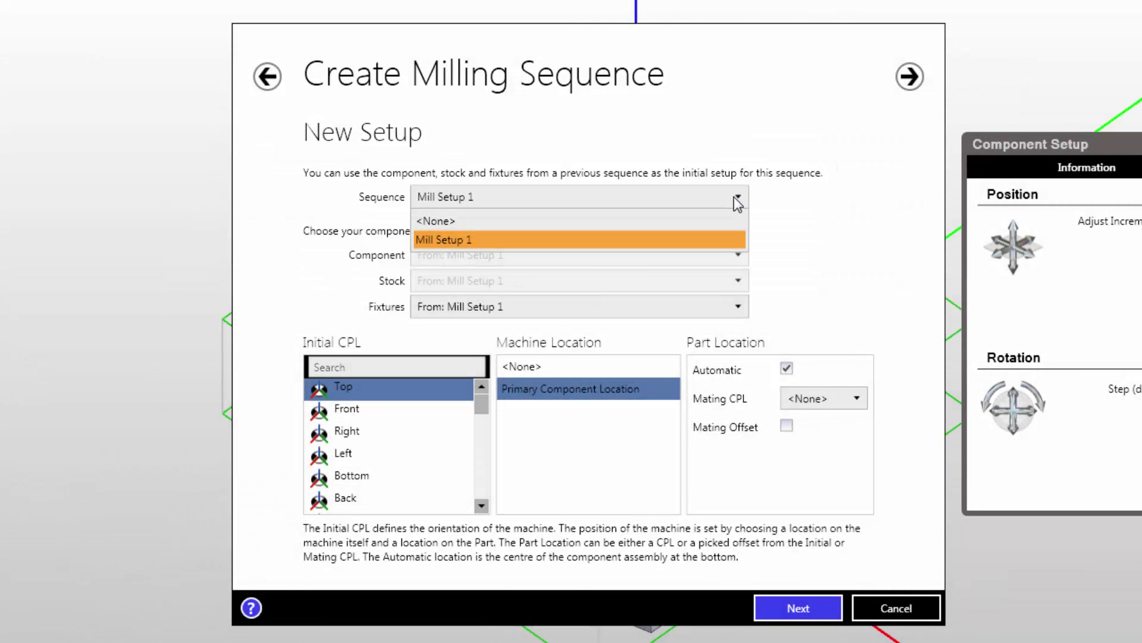
click(441, 241)
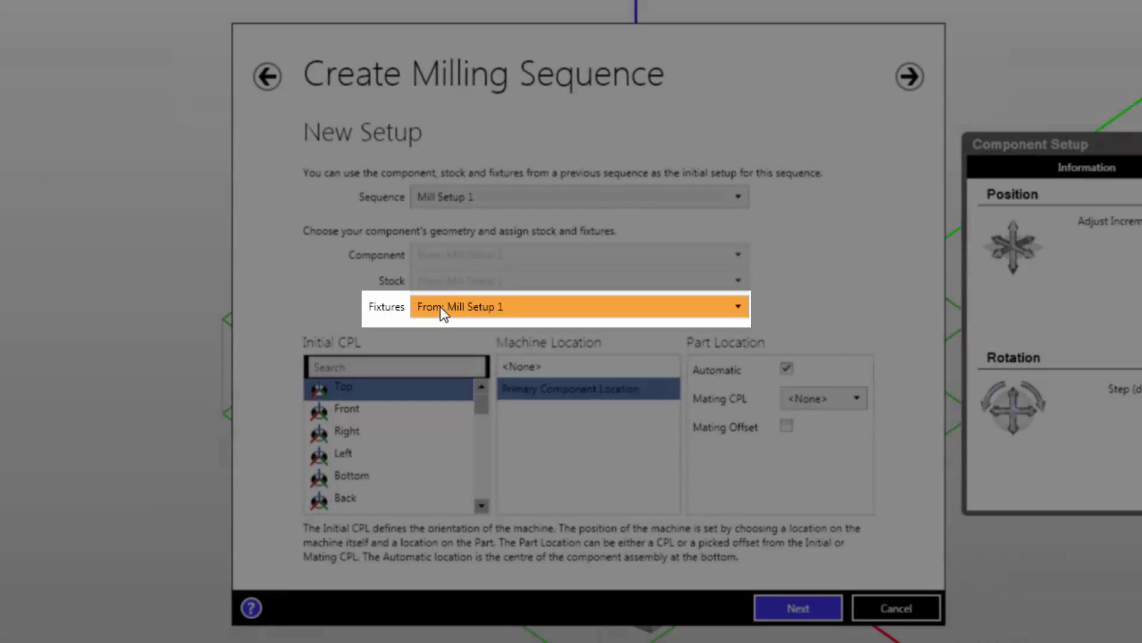
click(440, 306)
click(437, 331)
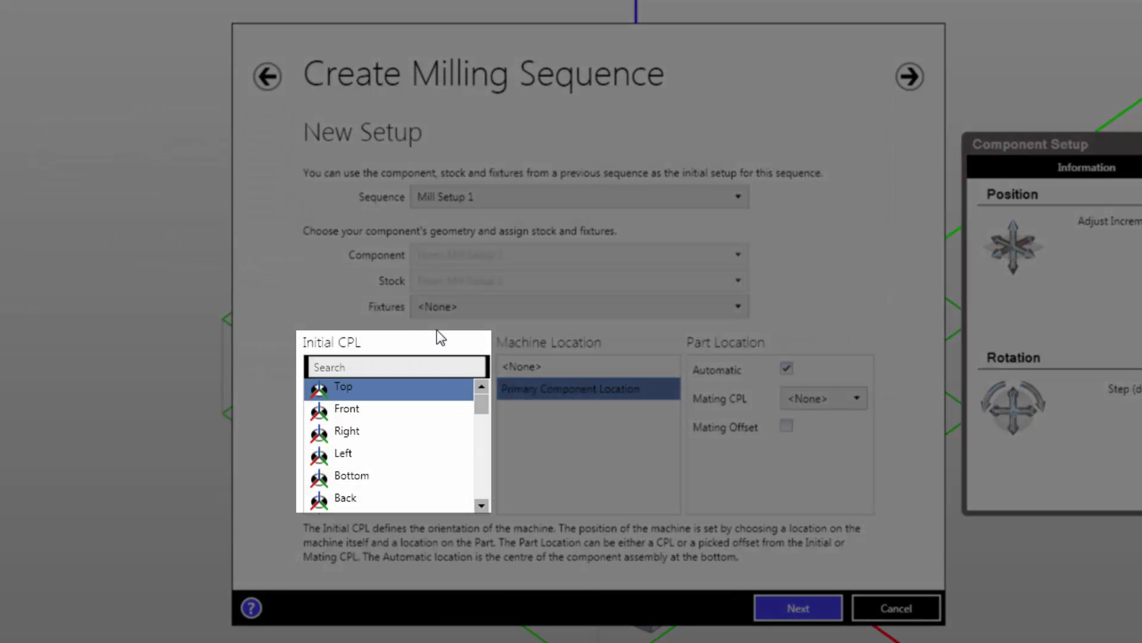
drag(484, 409, 486, 440)
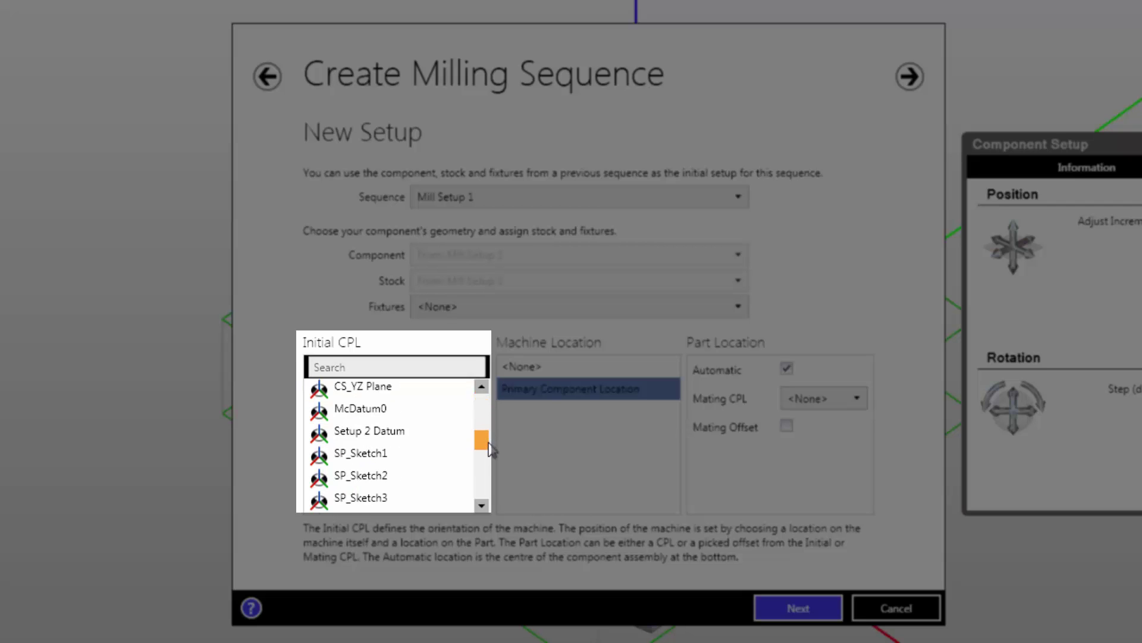
click(394, 433)
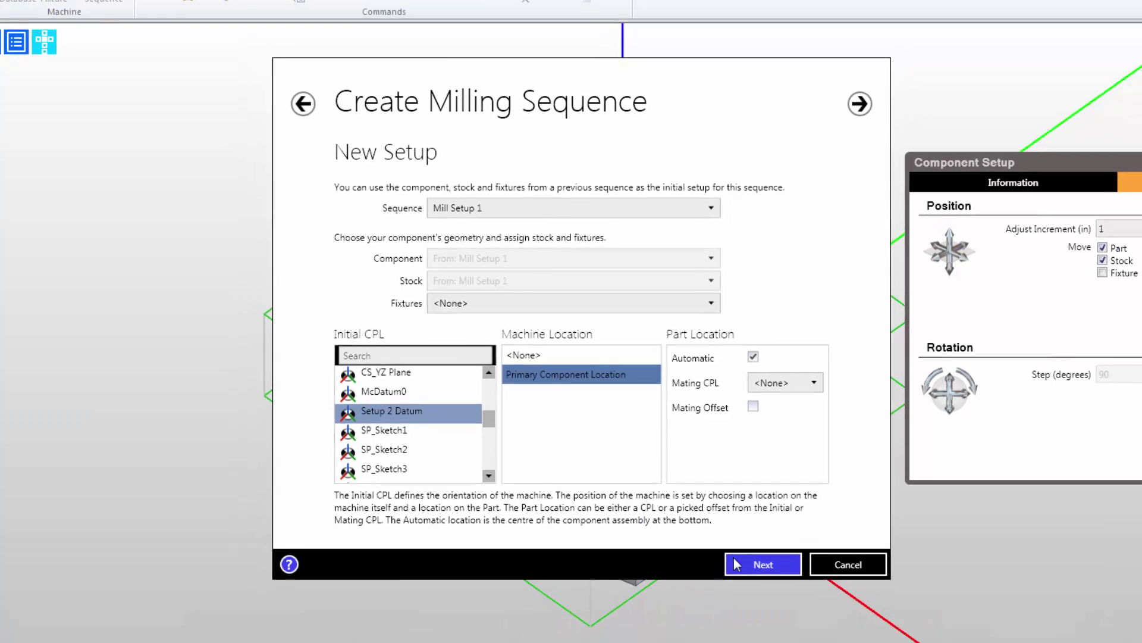
click(744, 565)
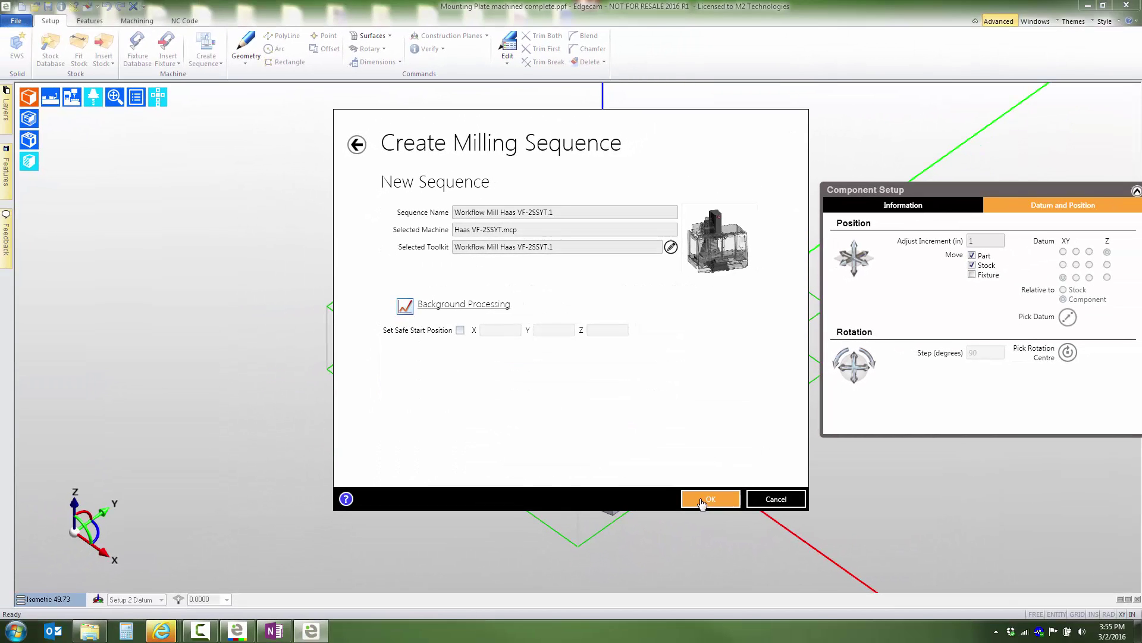
Step: Confirm the wizard to create the Workflow Mill Haas VF-2SSYT.1 sequence
click(702, 501)
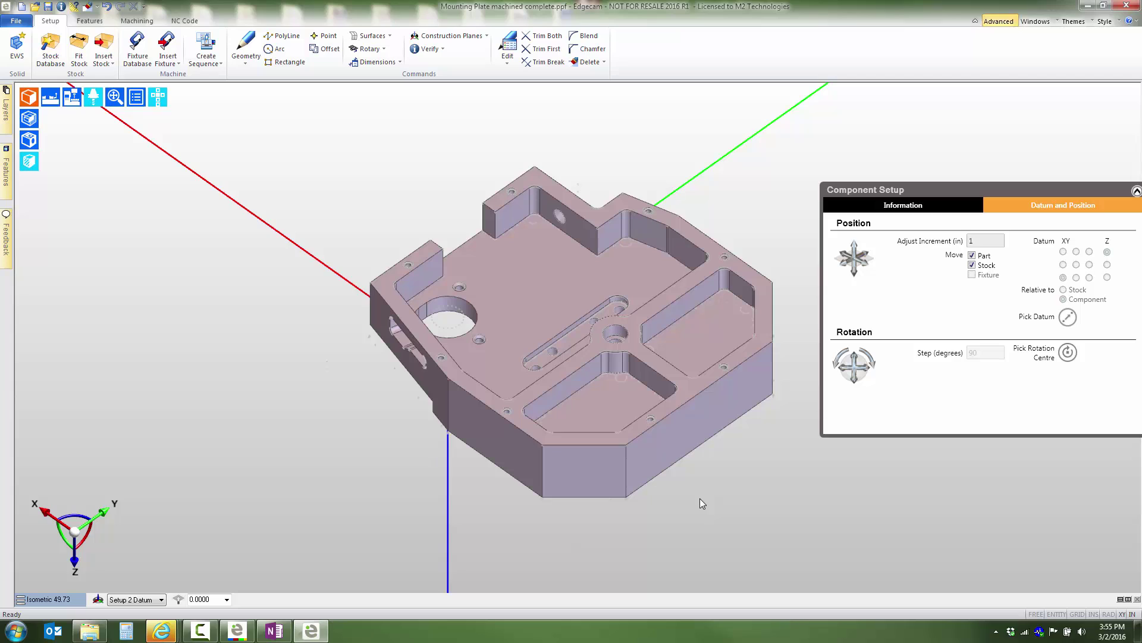
Step: Show the part in machine coordinates from the Isometric view
click(53, 599)
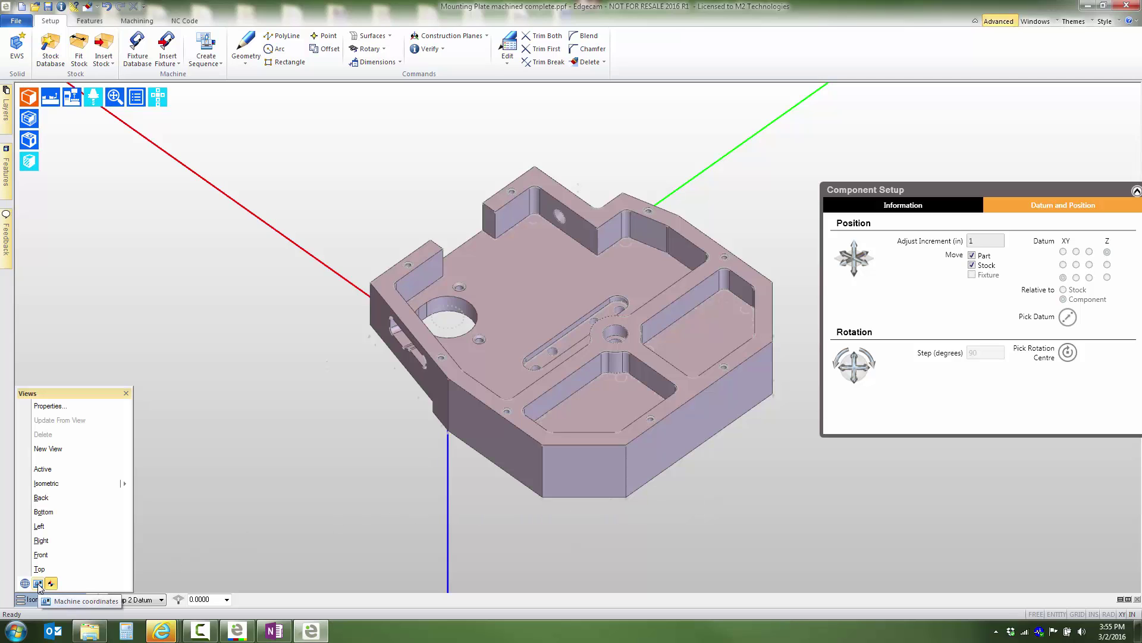
click(38, 583)
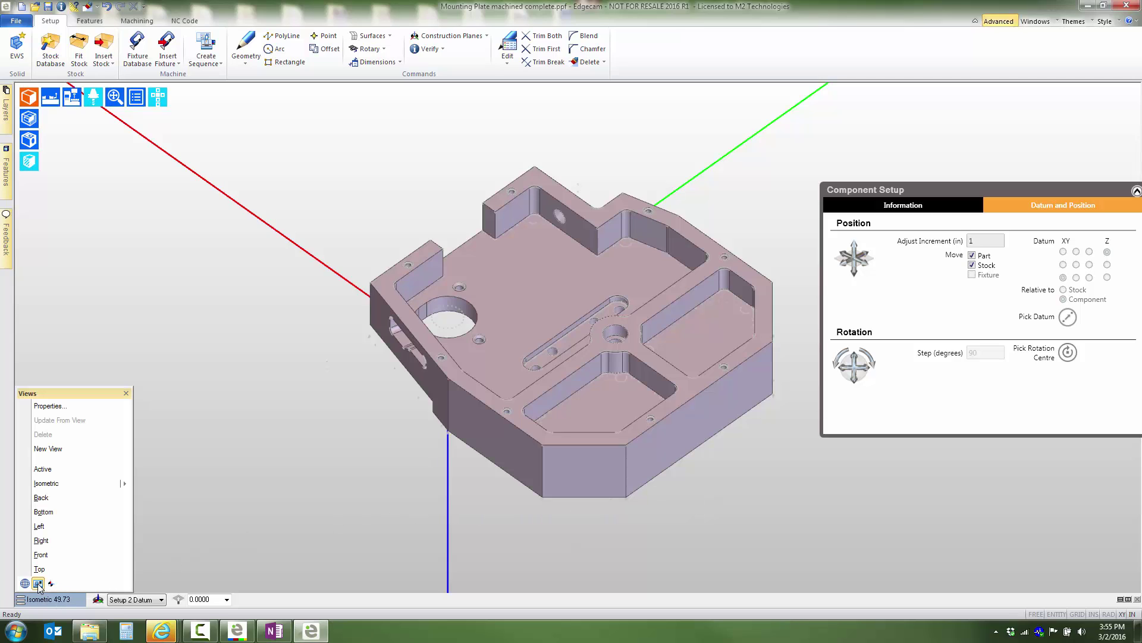
click(45, 483)
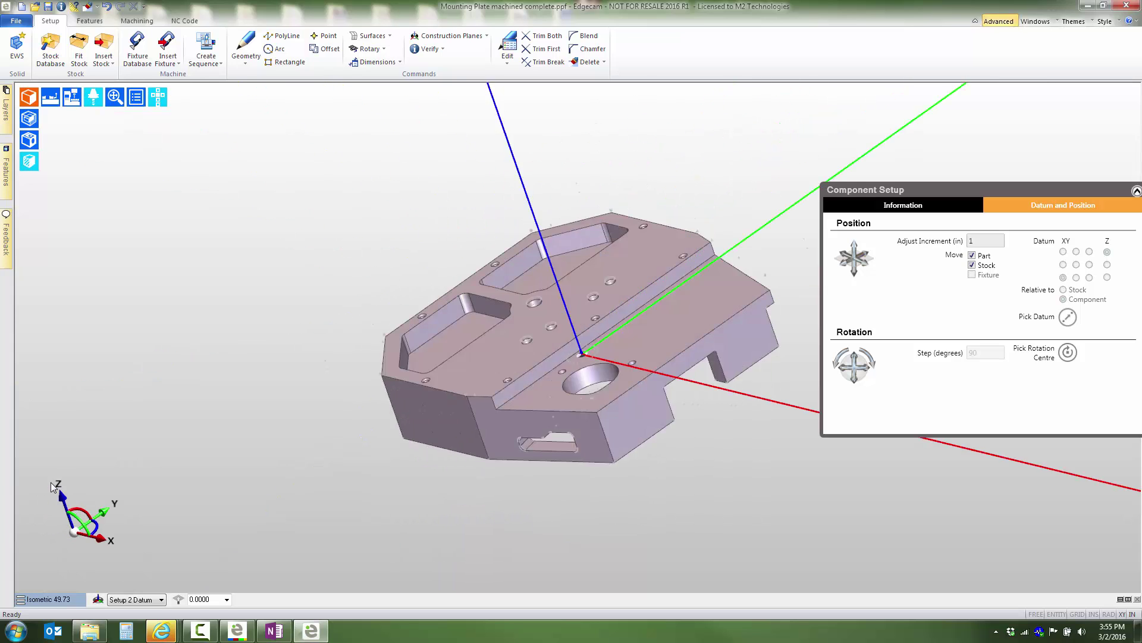
Step: Display the machine and fixture, orbit to inspect the table, then hide the machine
click(74, 99)
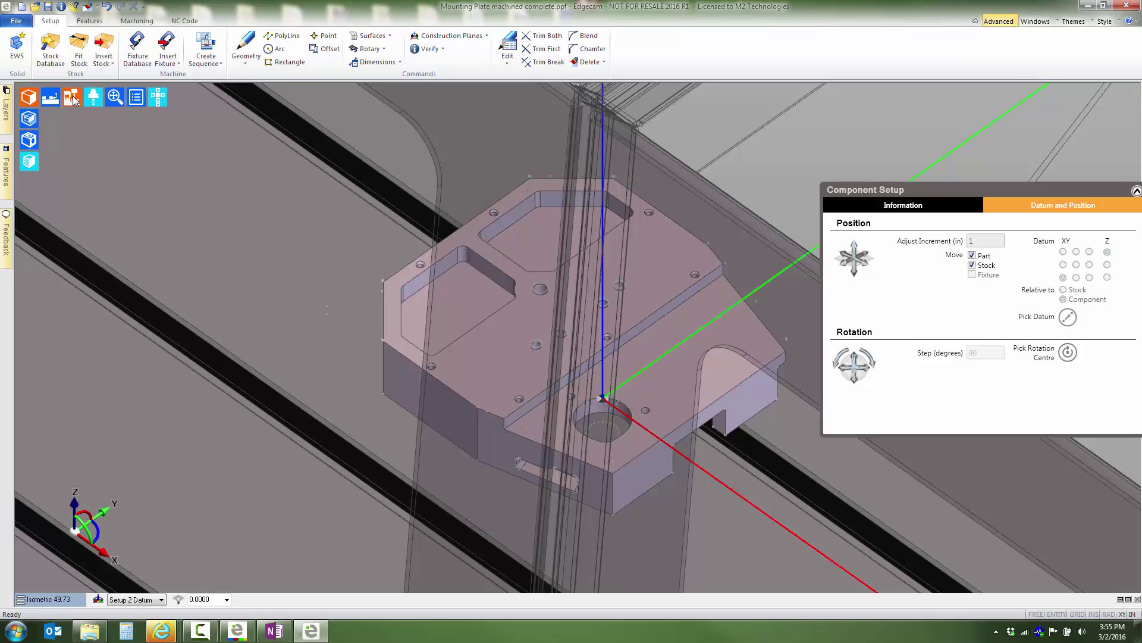
scroll(331, 251, down, 5)
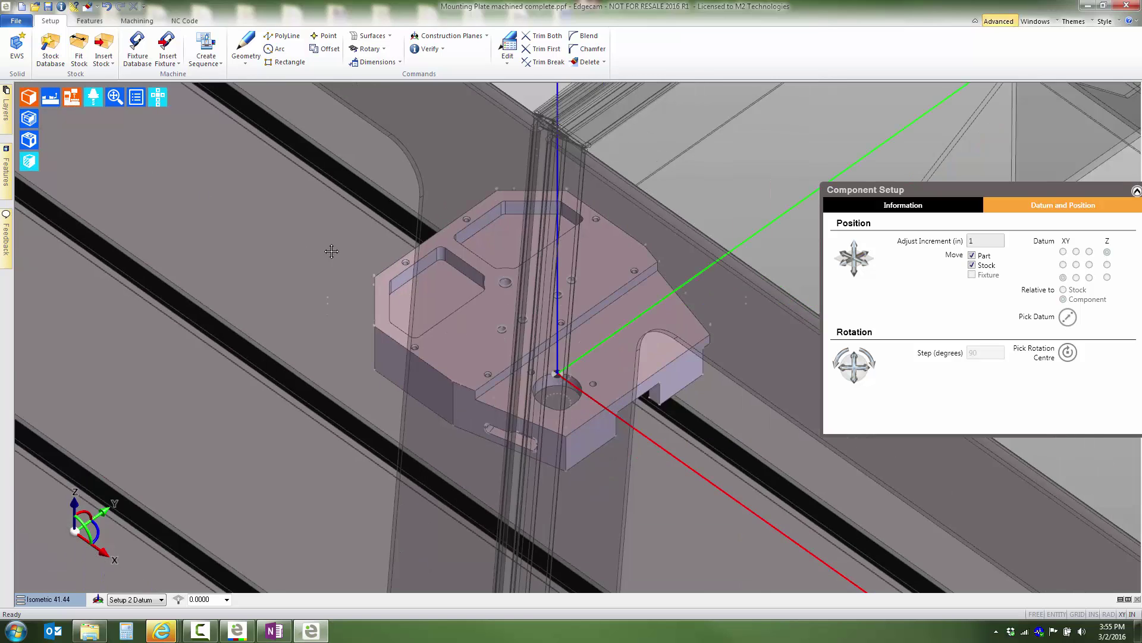
click(49, 97)
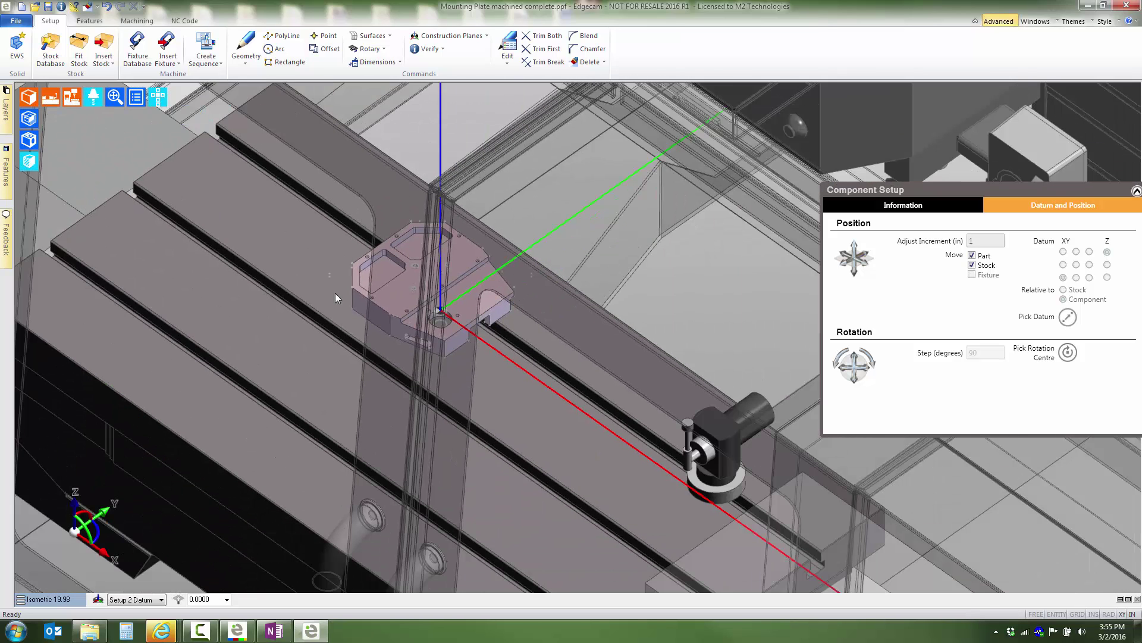
middle_drag(370, 330, 515, 416)
middle_drag(502, 373, 373, 228)
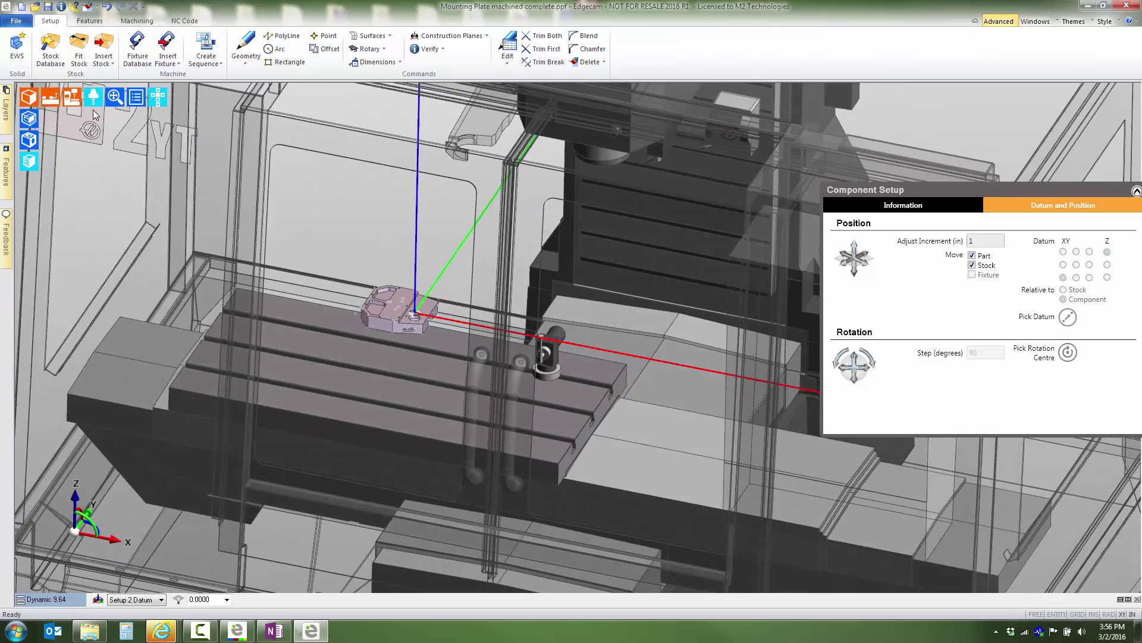
click(73, 97)
Step: Hide the fixture, render the stock translucent, orbit around, and switch to wireframe
click(54, 99)
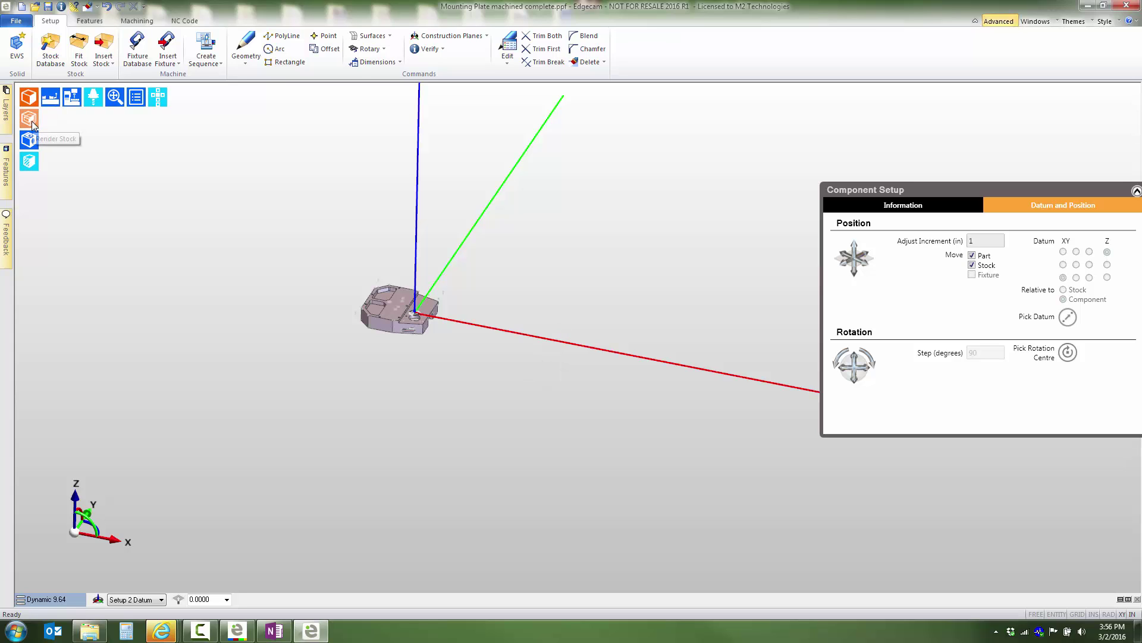
click(29, 119)
click(31, 101)
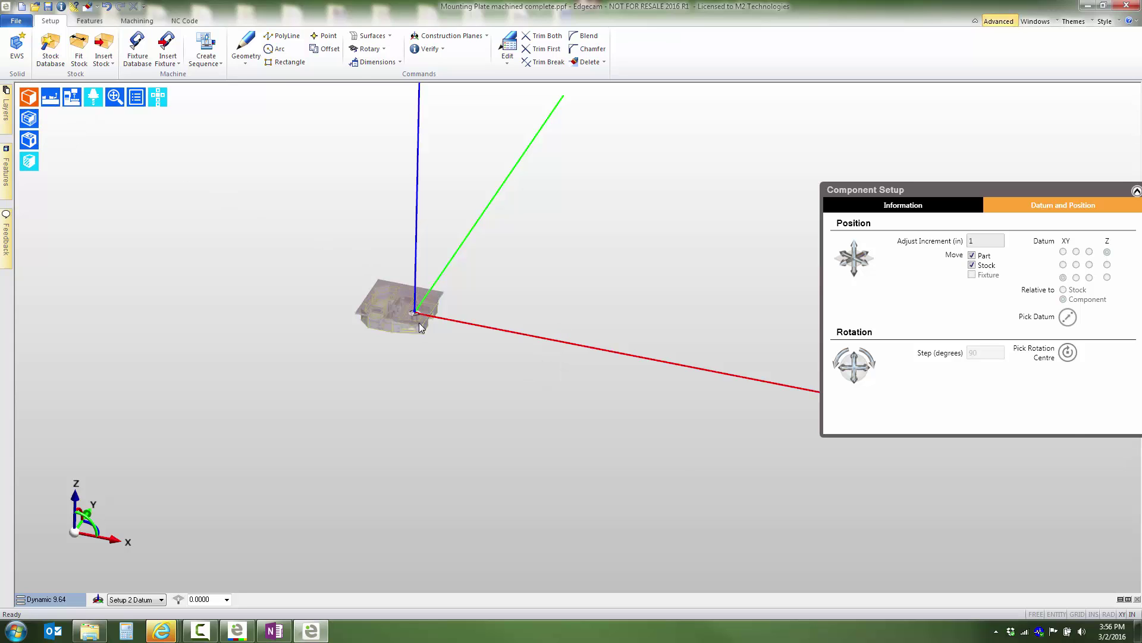
middle_drag(678, 350, 608, 327)
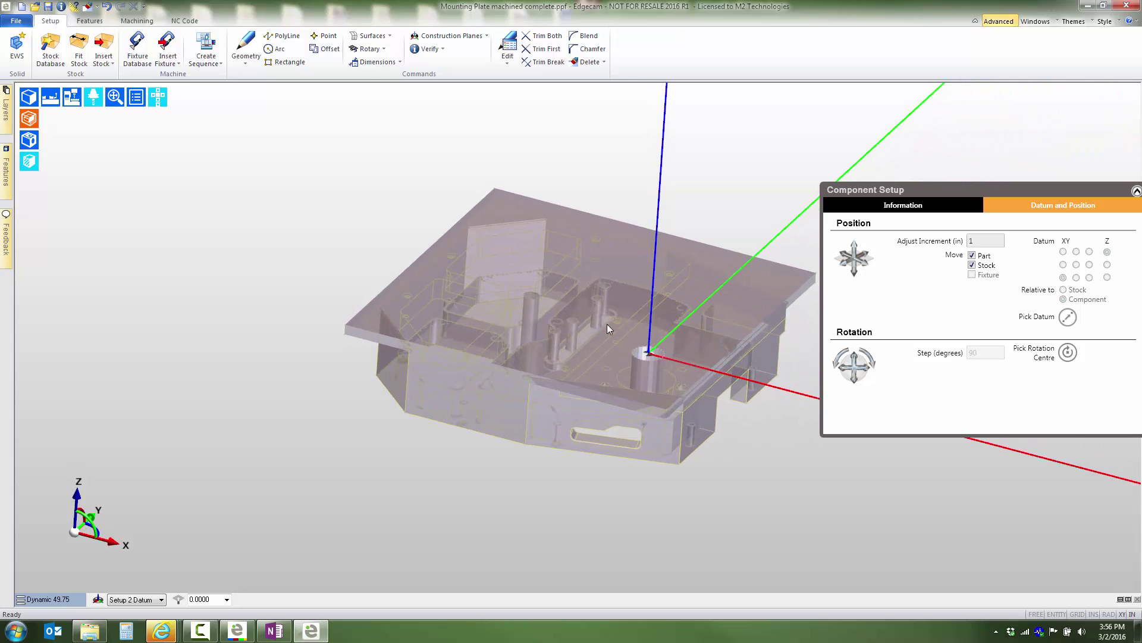
middle_drag(377, 237, 354, 240)
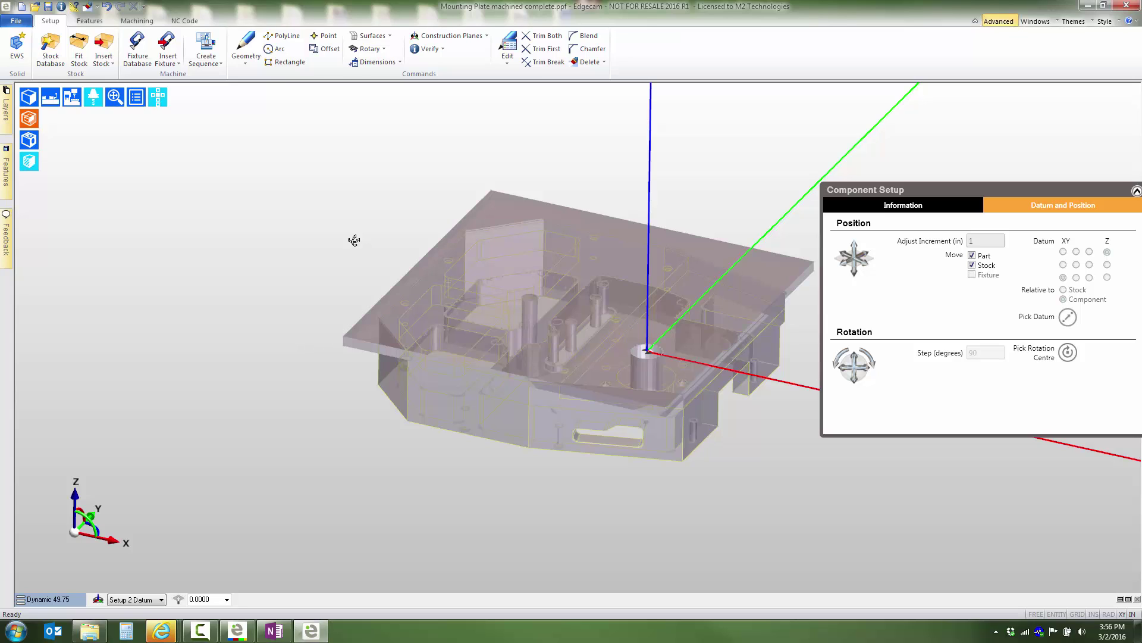
click(29, 118)
Step: Return to shaded display and select the Kurt D688 Vise from the Fixture Database
click(29, 99)
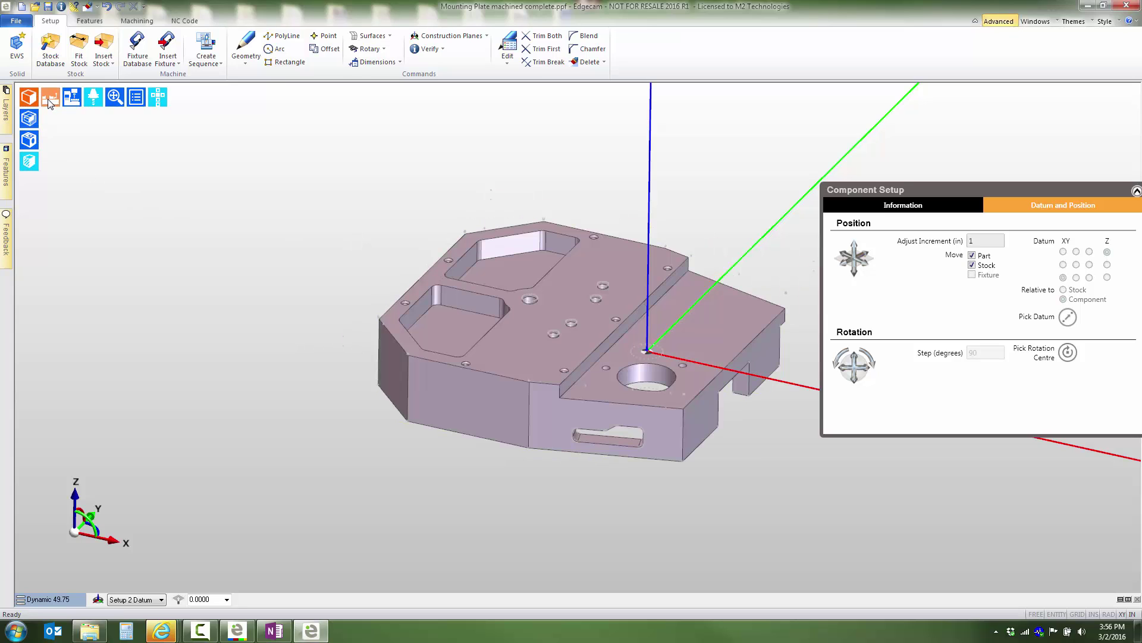
click(49, 101)
click(136, 43)
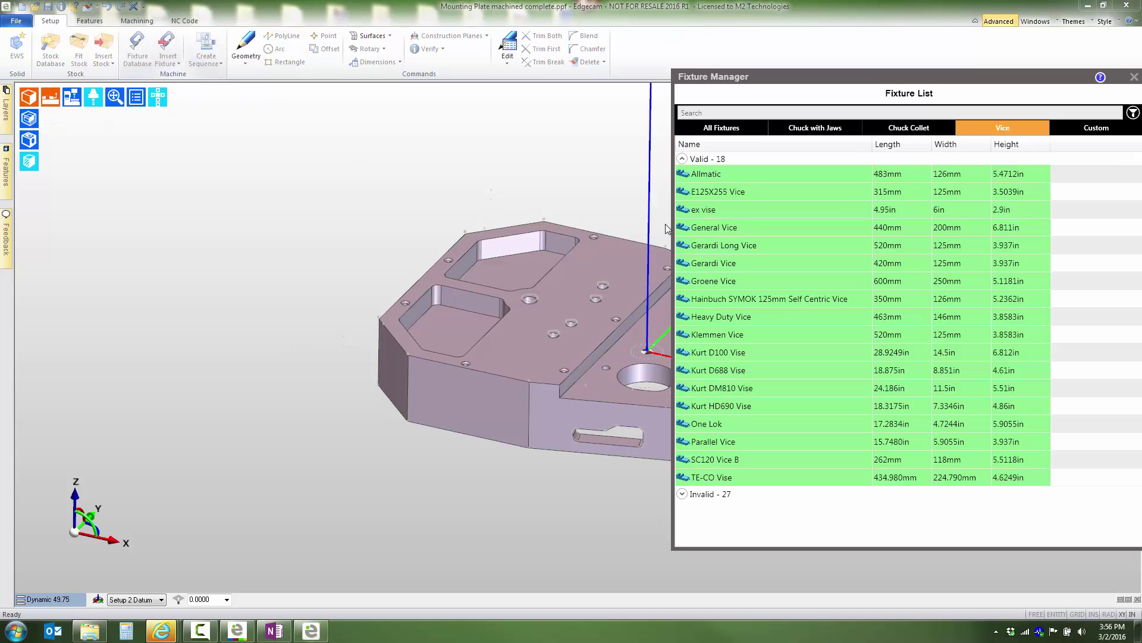
click(724, 371)
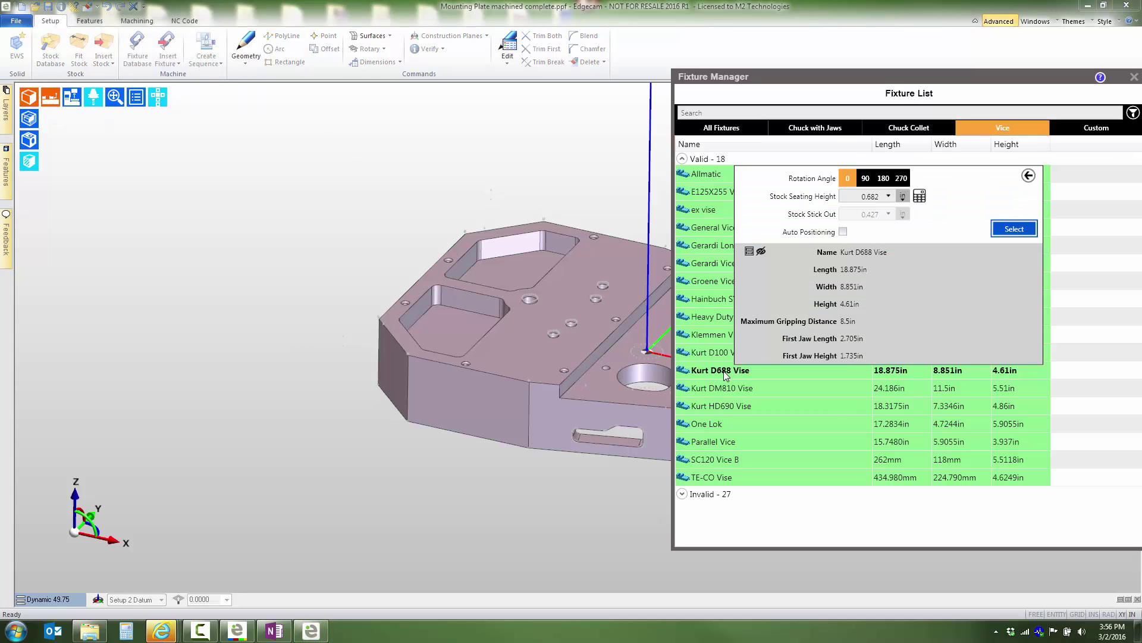
click(1010, 232)
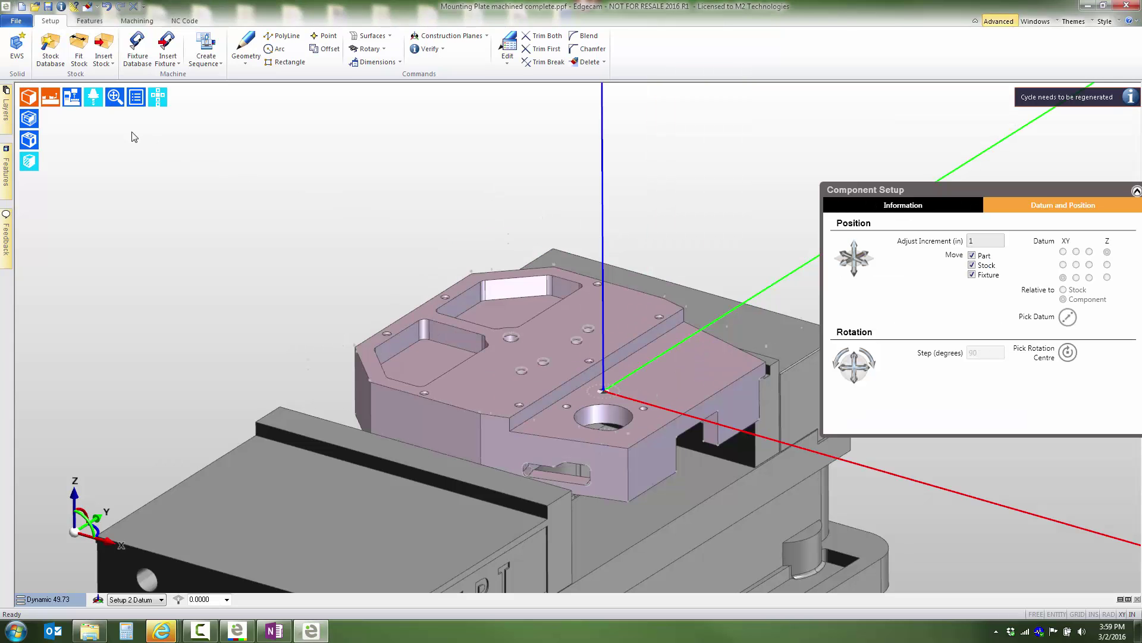
Step: Display the Haas machine around the vise-held plate, then switch to the Features list
click(65, 98)
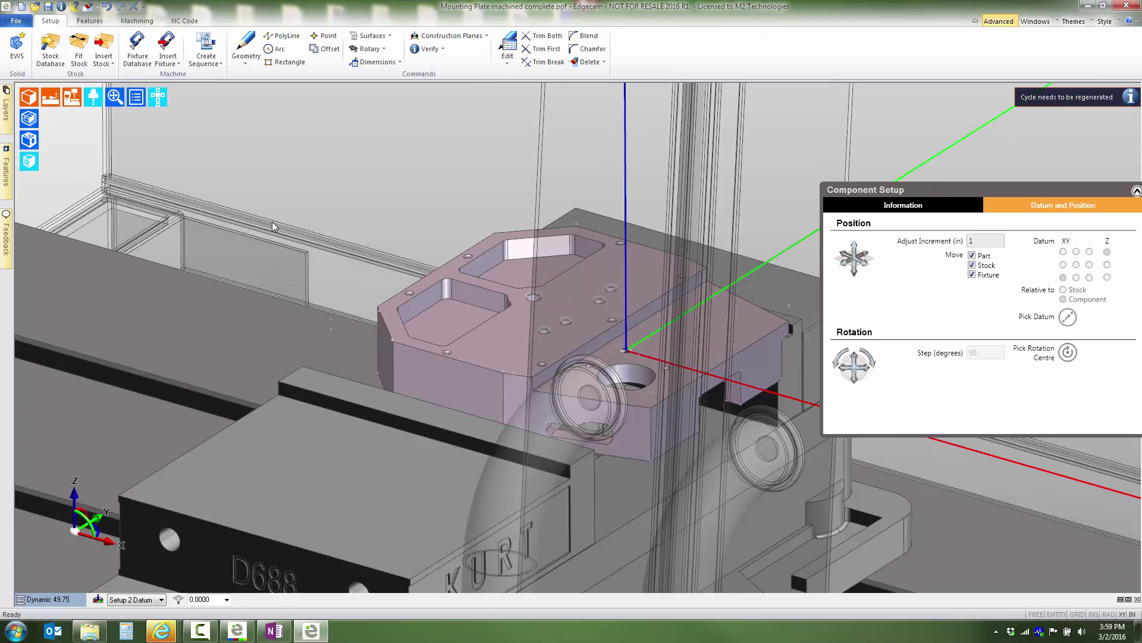
scroll(321, 249, down, 5)
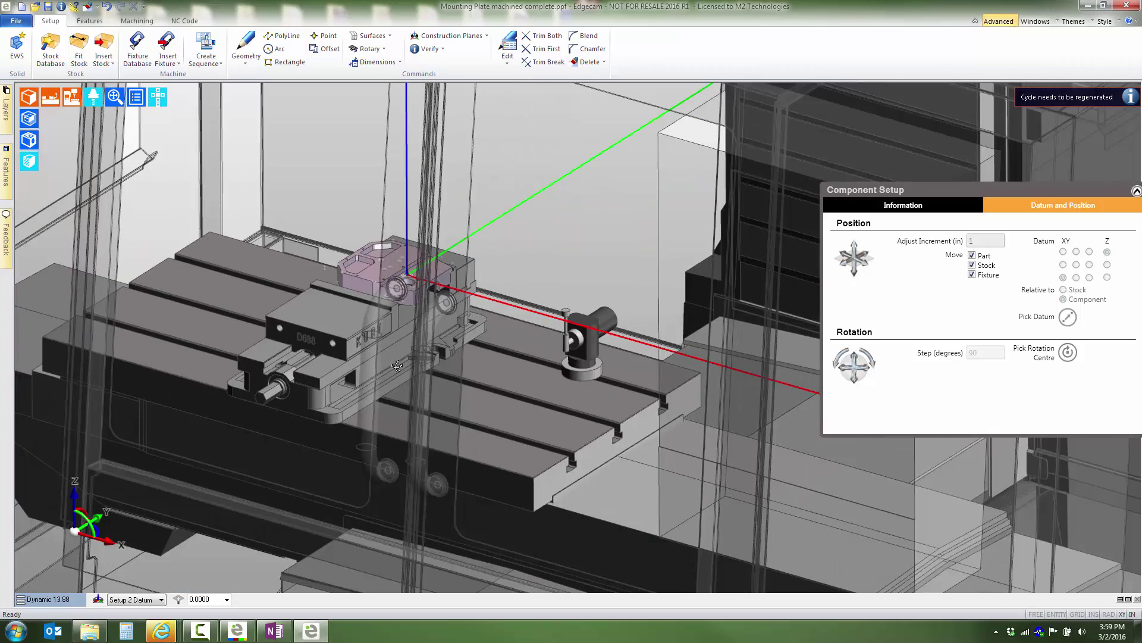
middle_drag(397, 366, 467, 375)
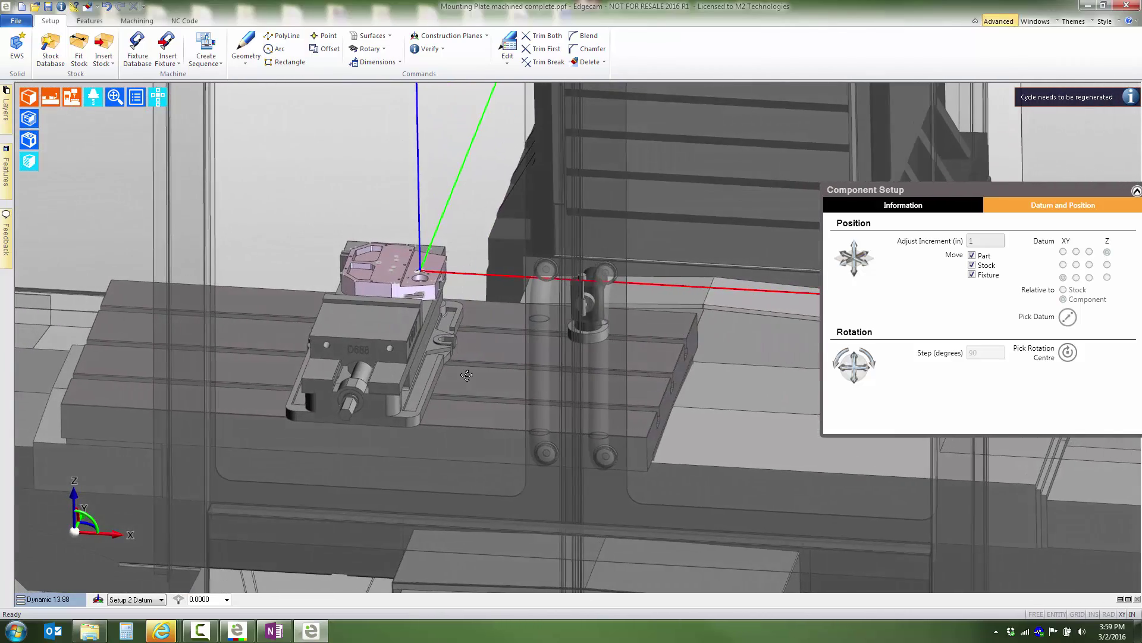
click(90, 20)
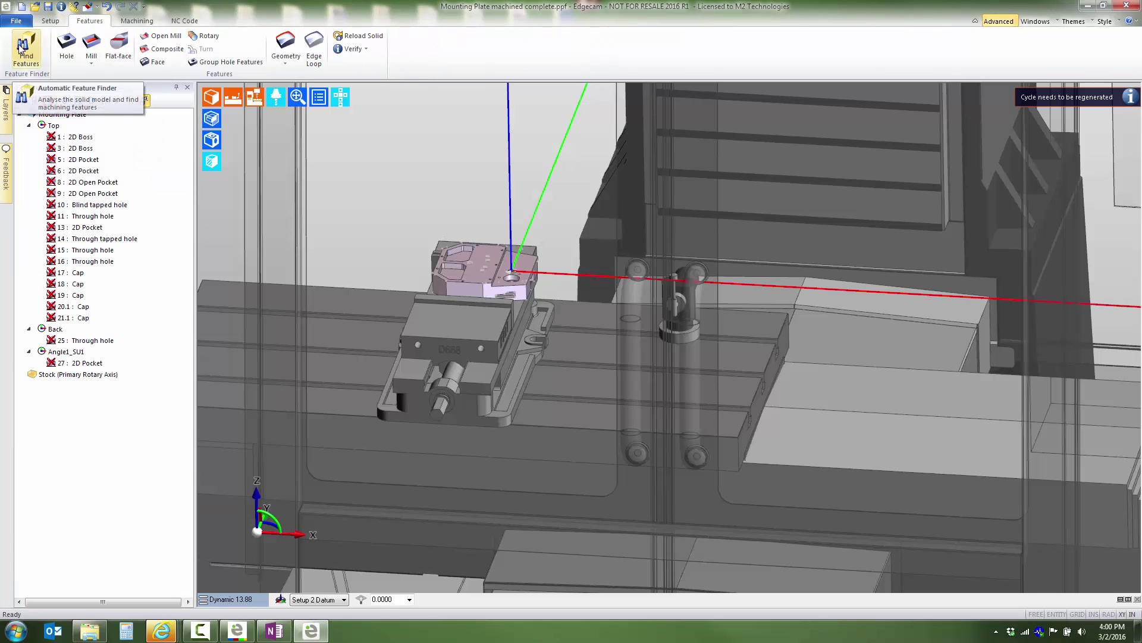
Step: Find the Setup 2 Datum features and delete the two 2D Boss features 28–29
click(14, 49)
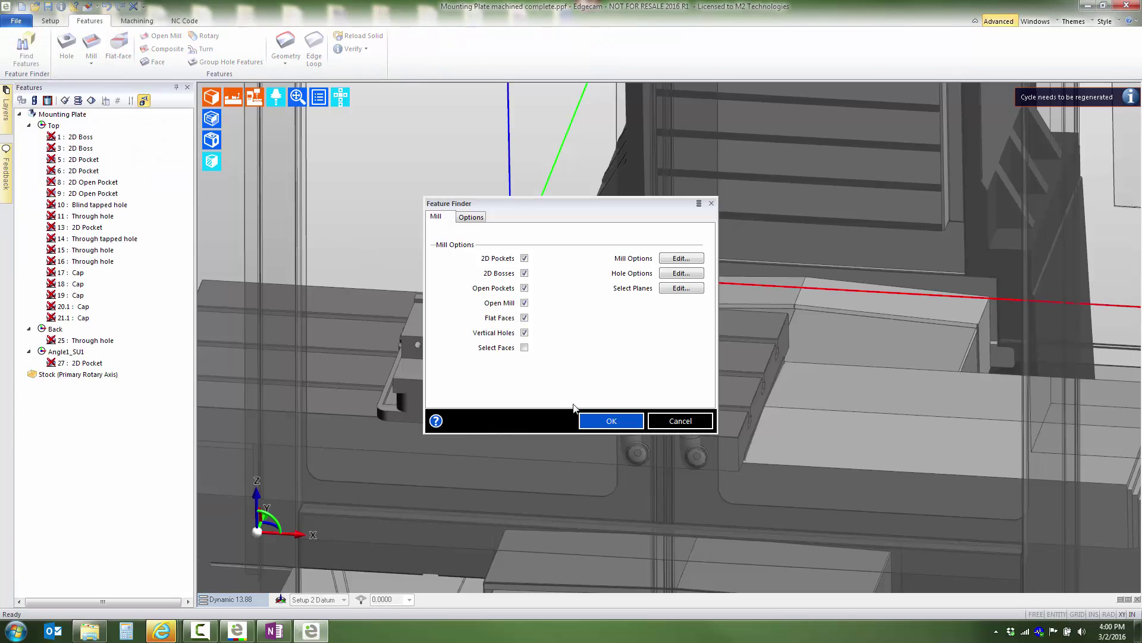
click(595, 422)
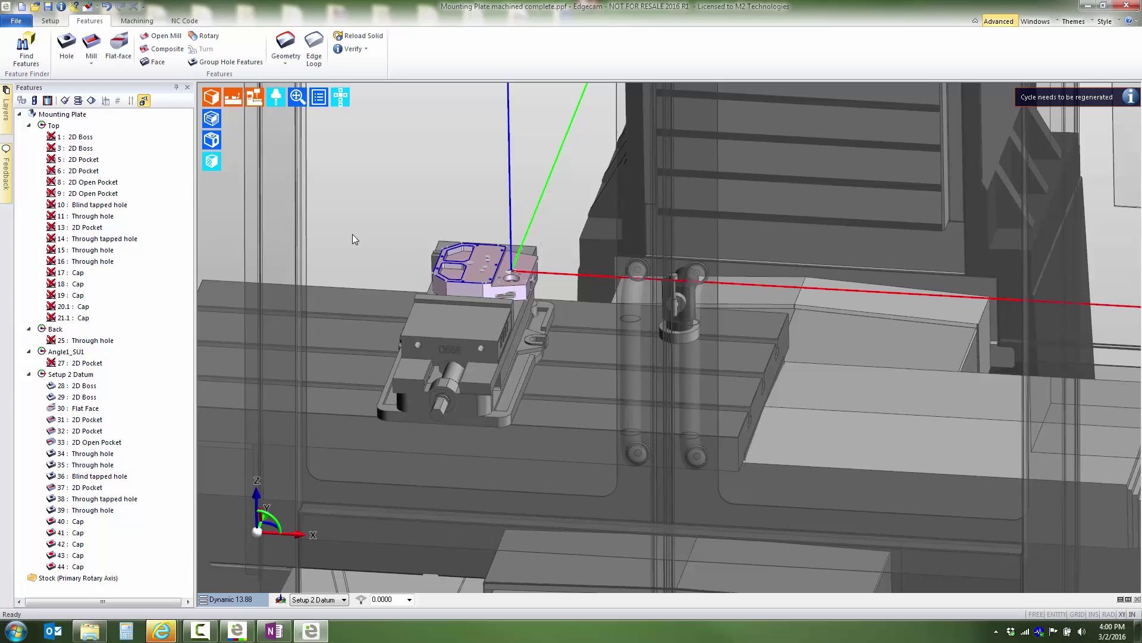
click(29, 126)
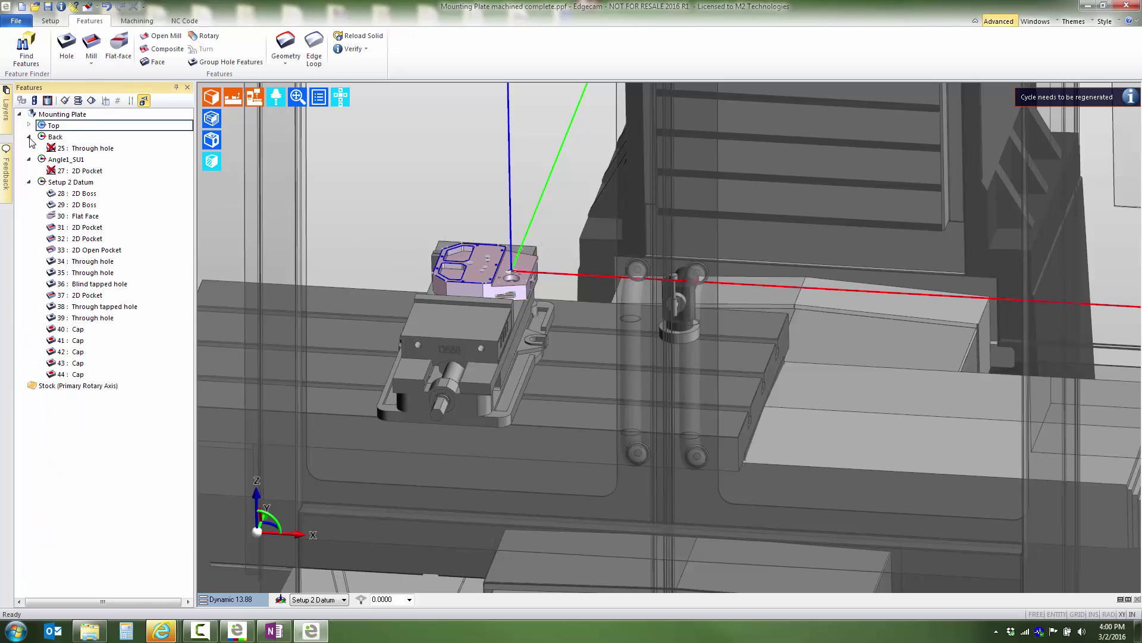
click(77, 194)
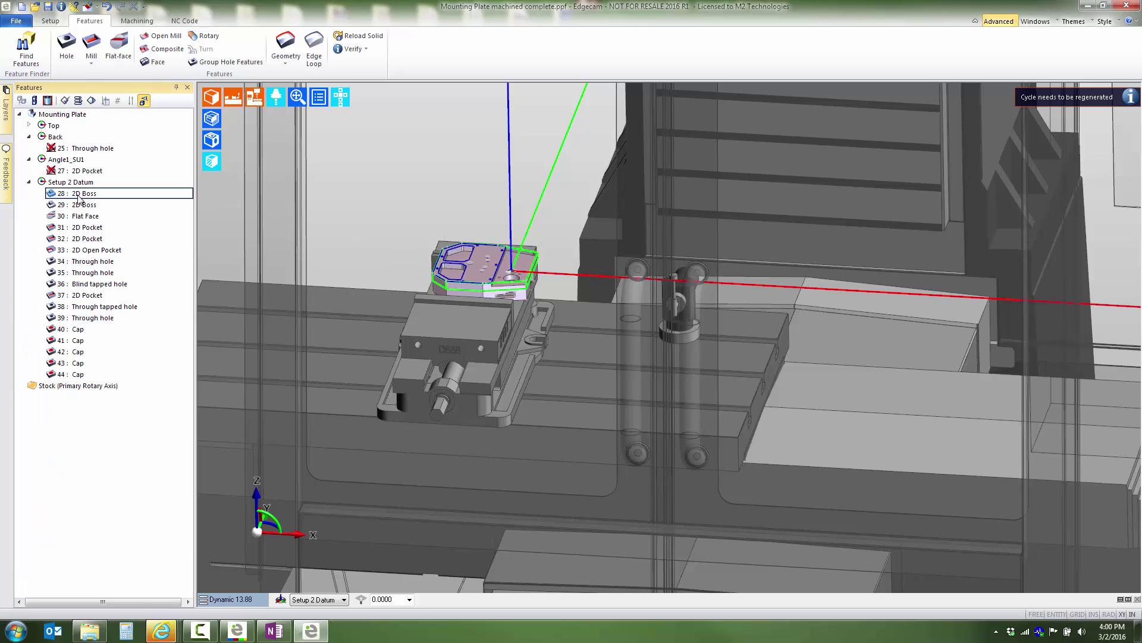
key(Delete)
key(Delete)
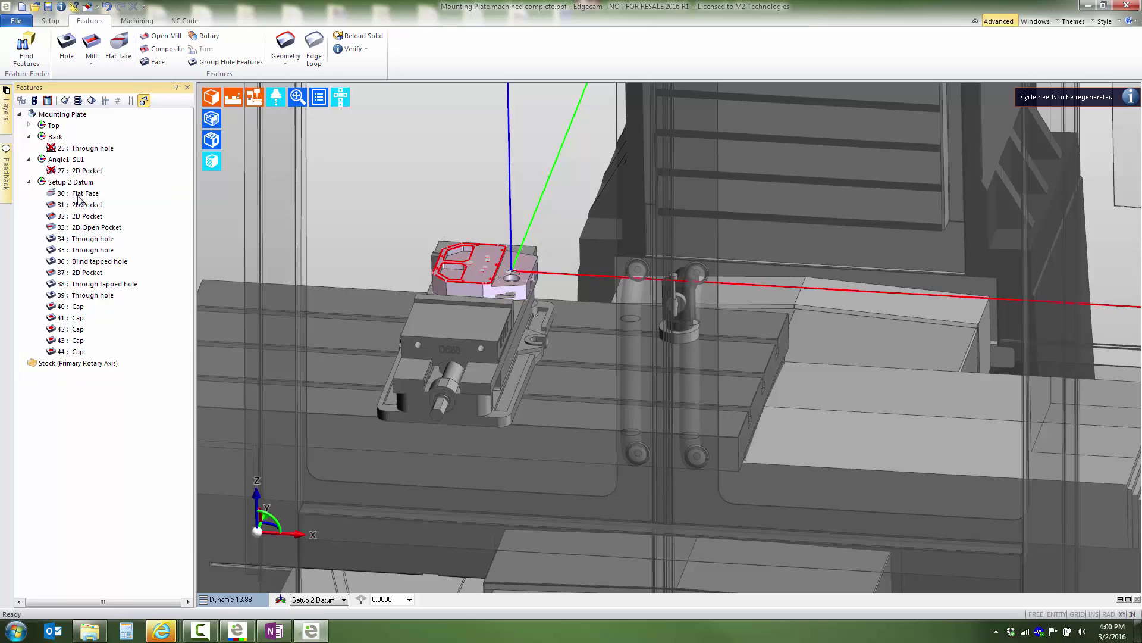
Step: Delete features 38 through 44, keeping features 30–37, and move to the Machining workspace
click(81, 284)
shift+click(81, 352)
key(Delete)
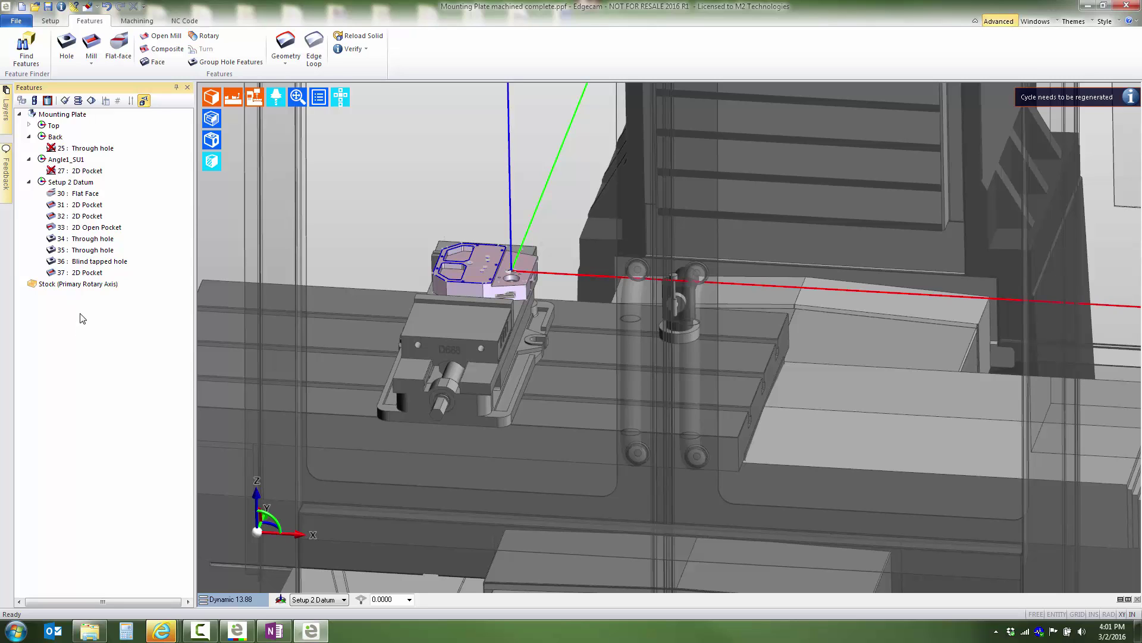
click(137, 20)
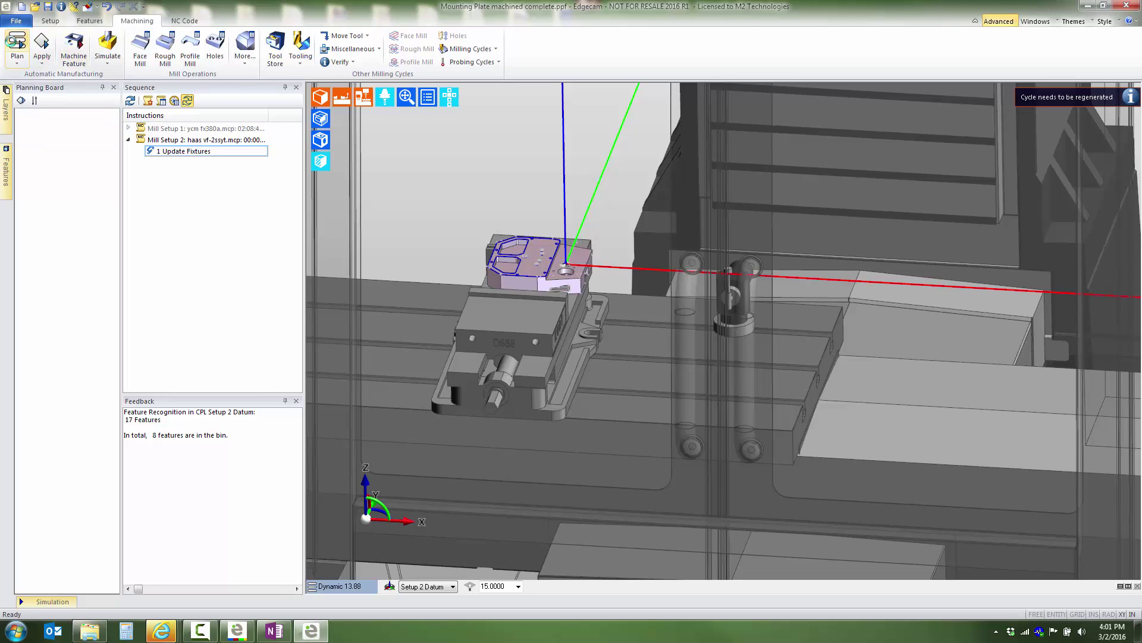
Step: Plan machining and apply it from Roughing 30: Flat Face to create the Mill Setup 2 operations
click(16, 43)
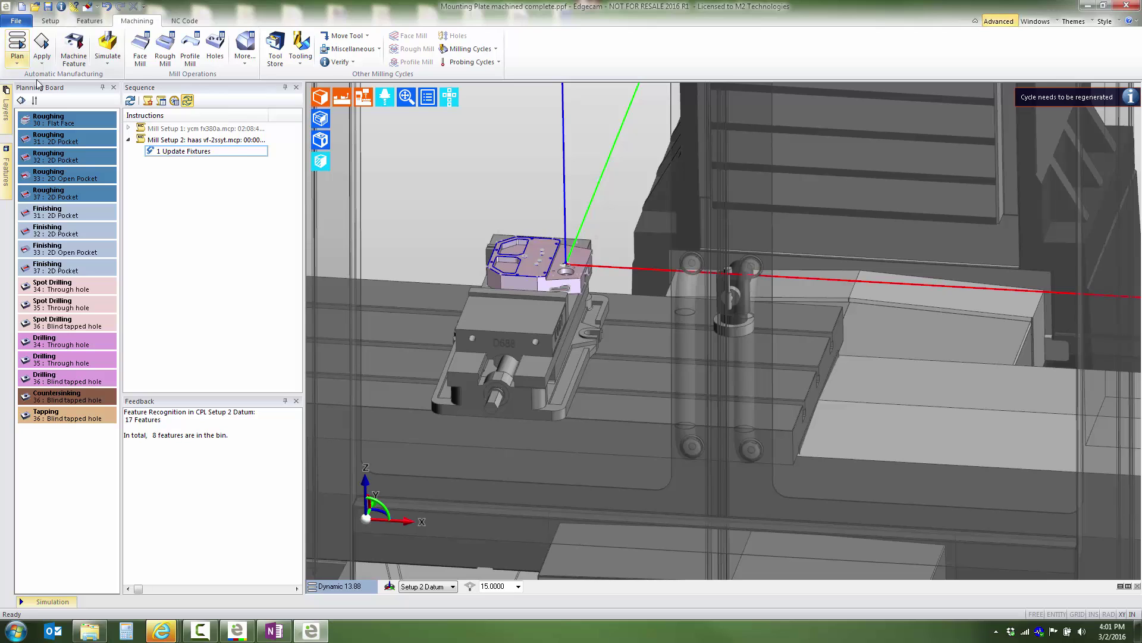
click(54, 124)
right_click(54, 124)
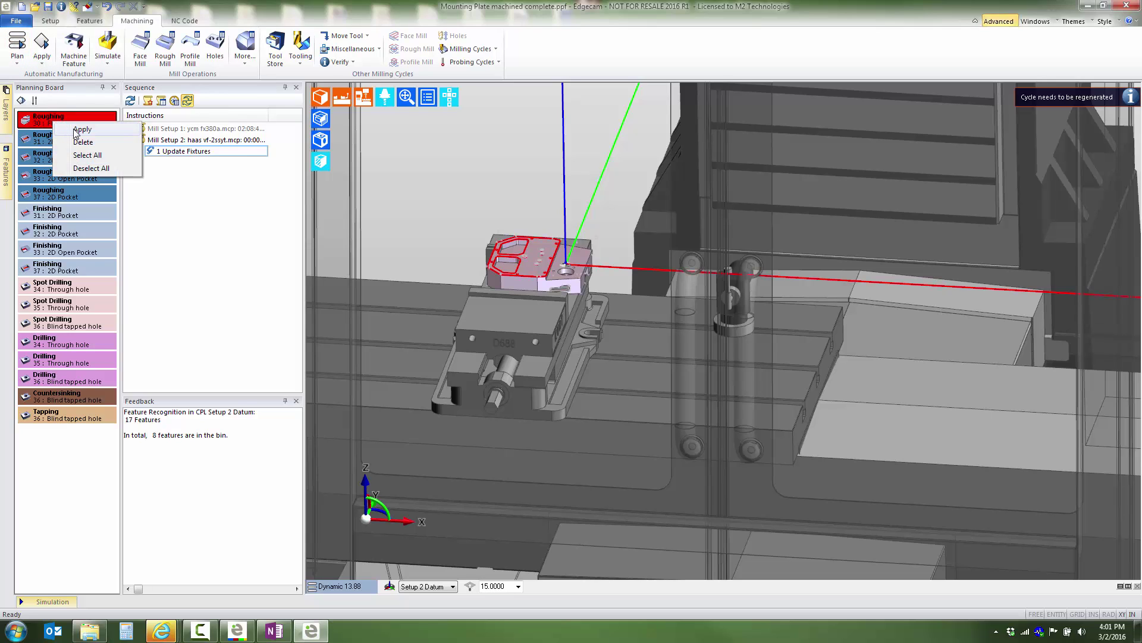
click(76, 130)
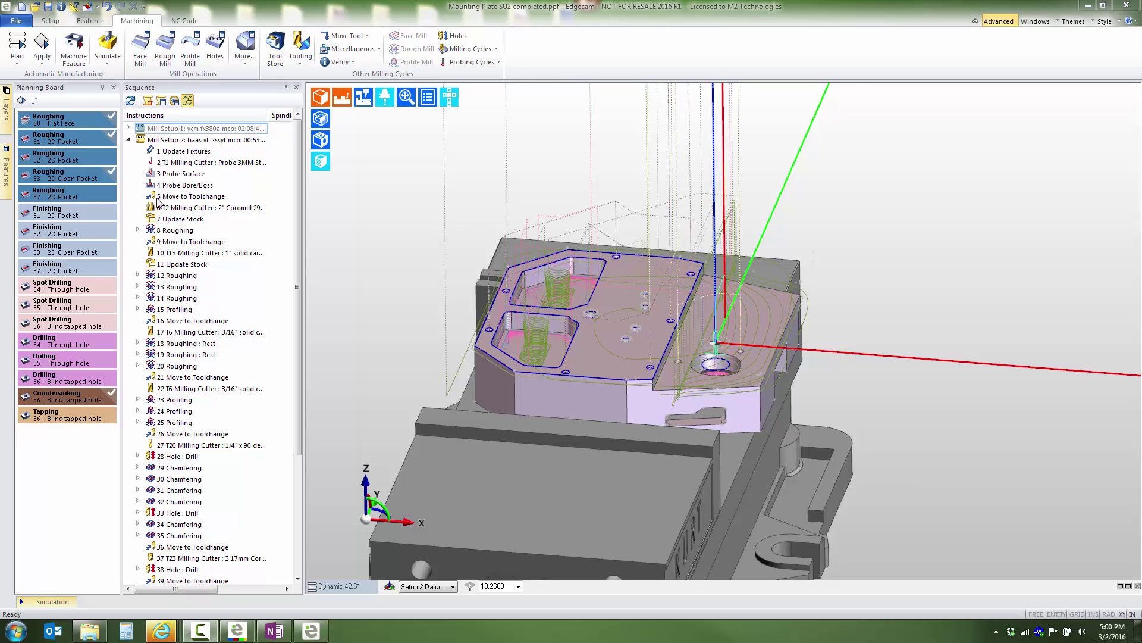
Step: Group the sequence operations by tool, then load Mill Setup 2 into the Simulator
right_click(175, 309)
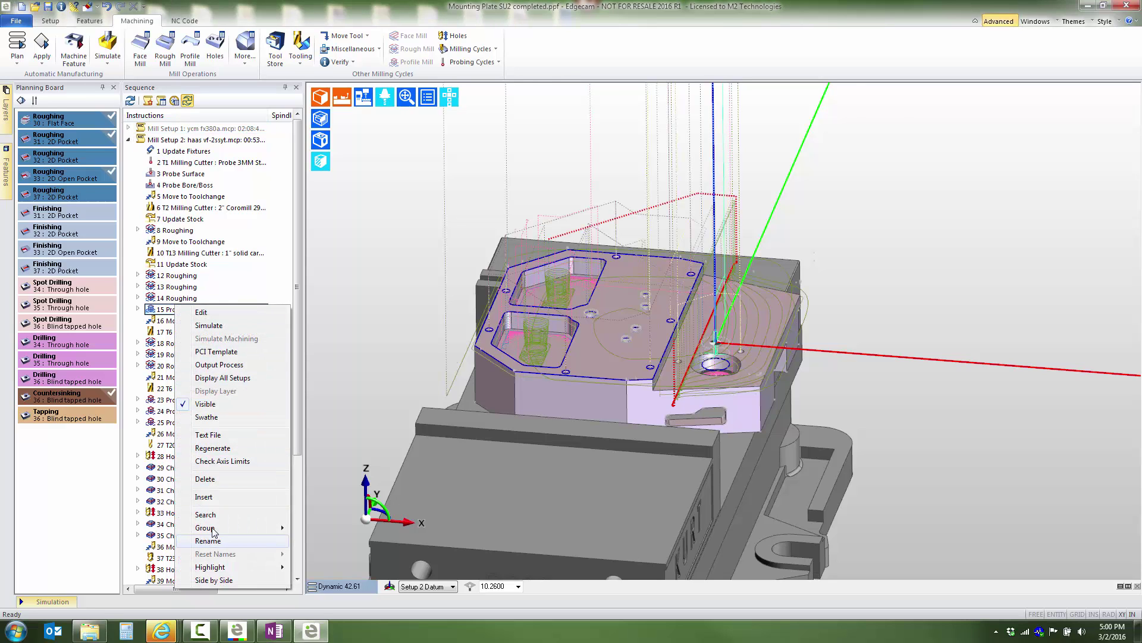
mouse_move(245, 529)
click(331, 559)
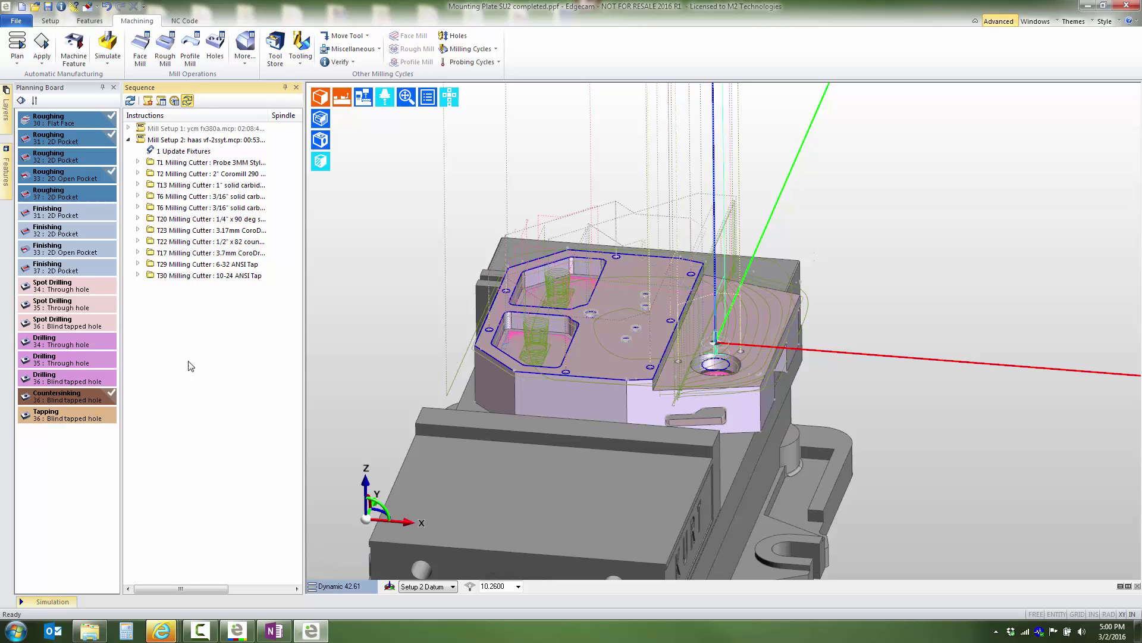
click(109, 41)
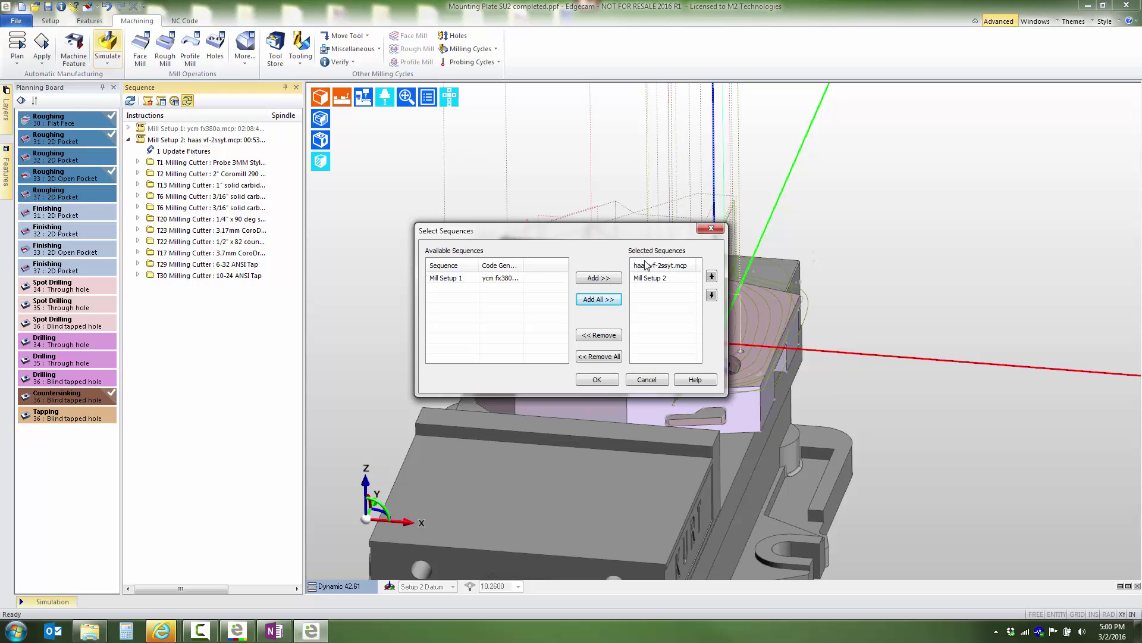
click(595, 380)
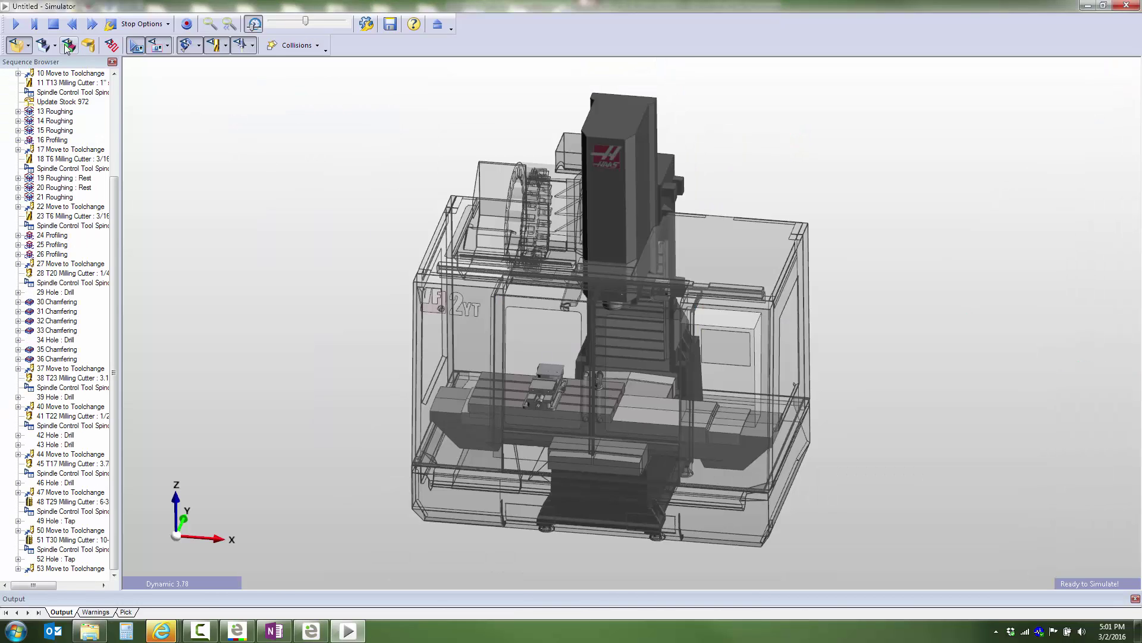
Step: Play the Mill Setup 2 simulation with Display Guards off, zoomed toward the spindle head
click(18, 25)
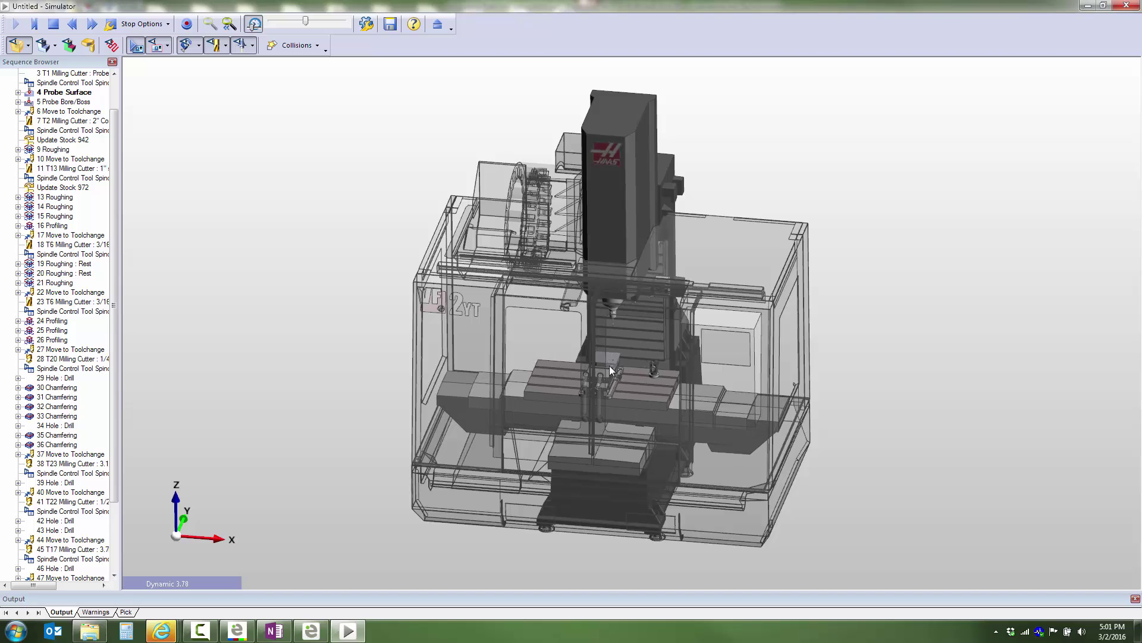
click(167, 45)
click(171, 83)
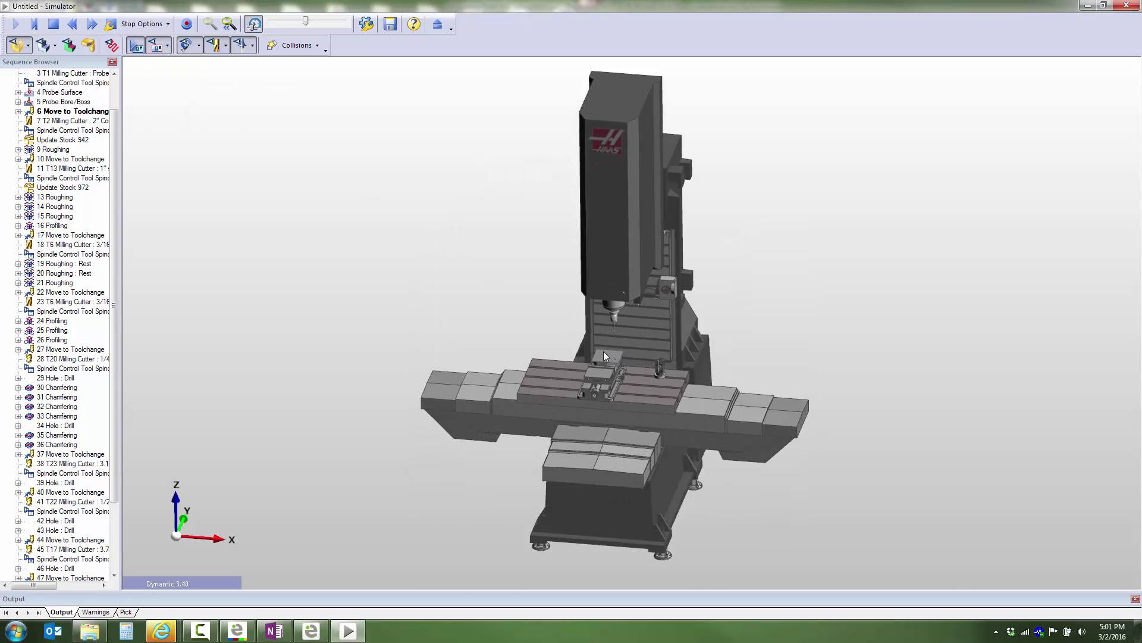
scroll(604, 351, up, 6)
scroll(603, 352, up, 5)
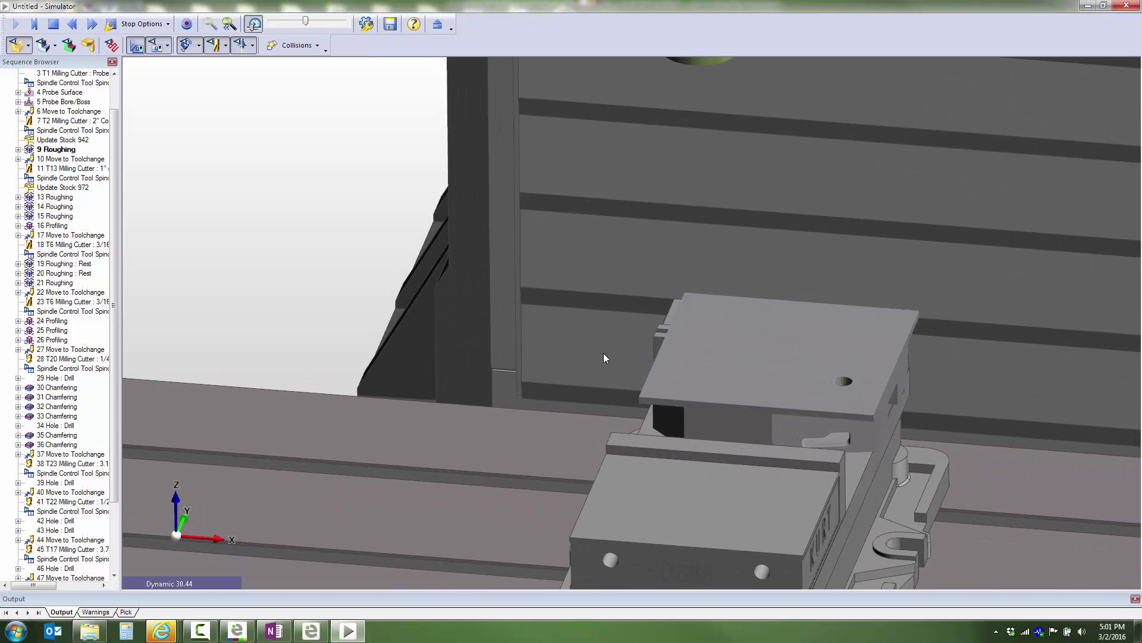
middle_drag(504, 317, 294, 296)
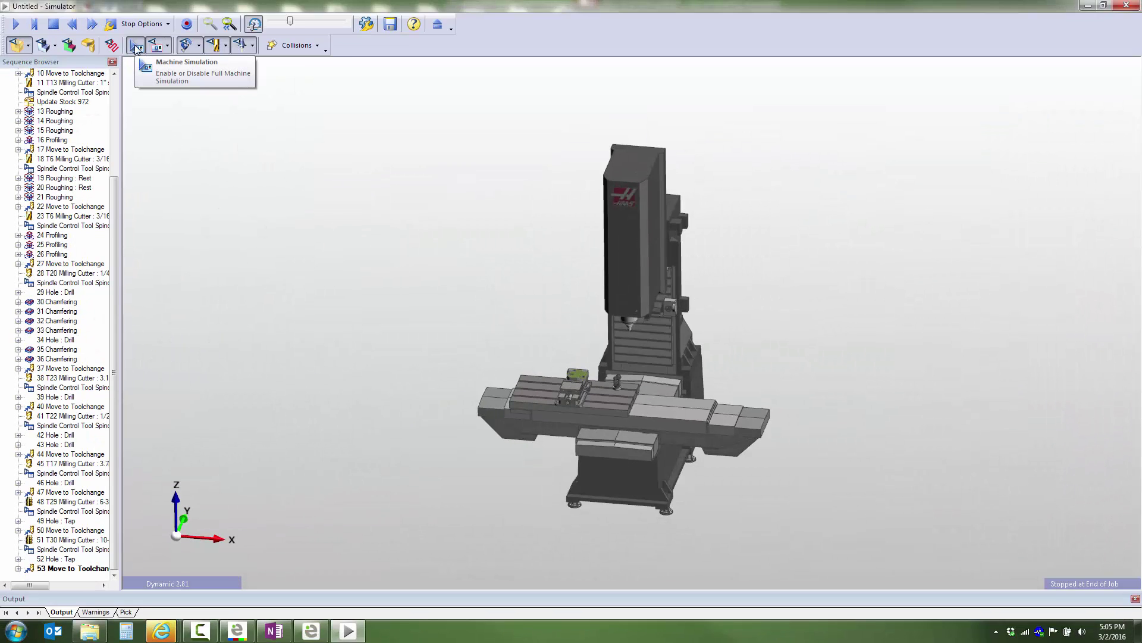
Step: Hide the Haas machine and orbit the finished mounting plate to inspect its cuts
click(135, 47)
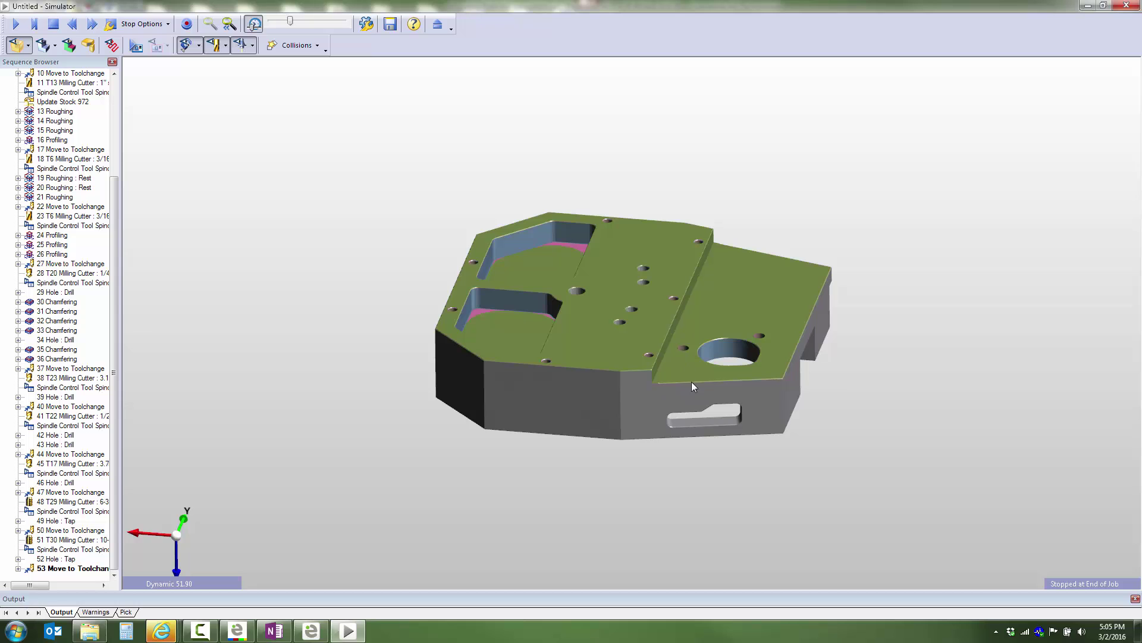
drag(708, 374, 687, 399)
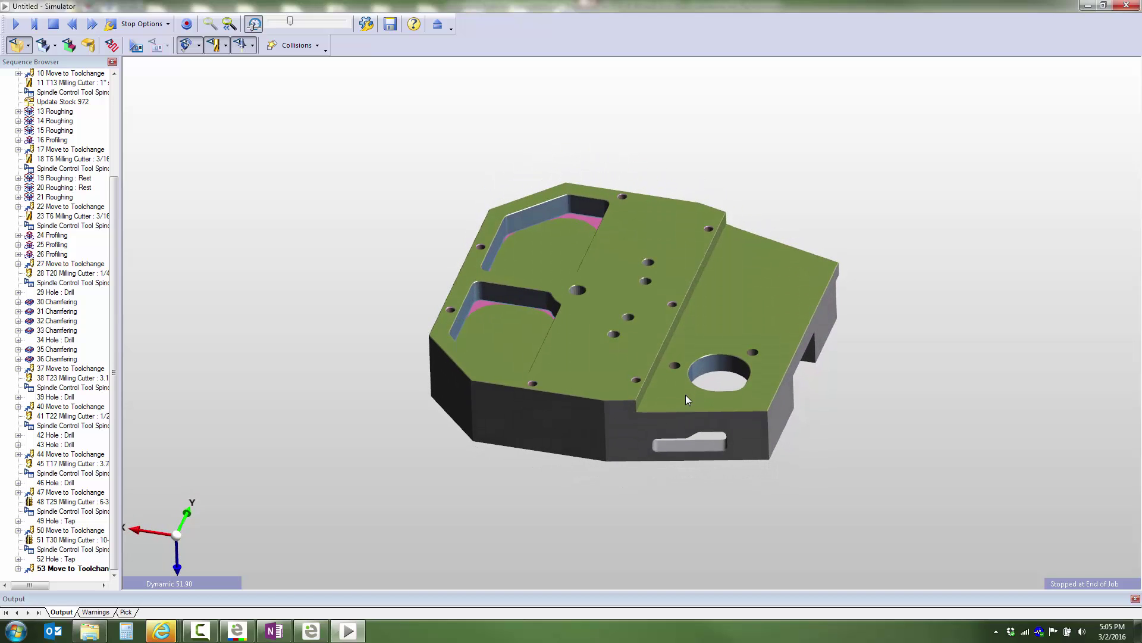